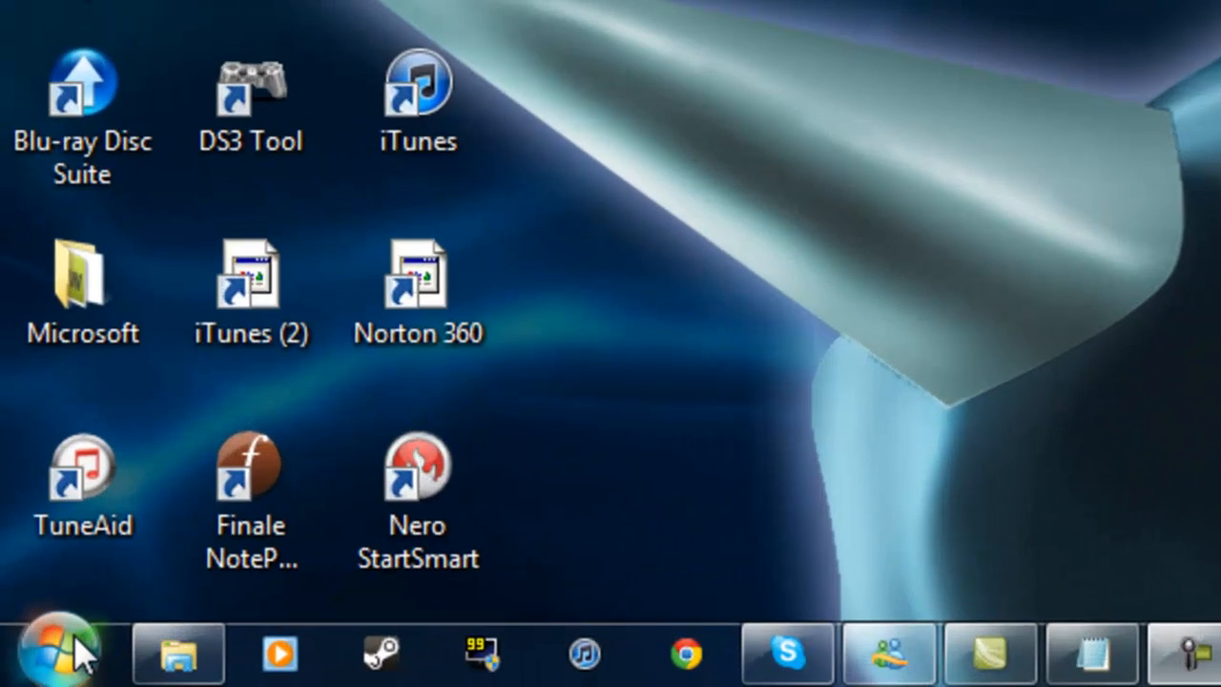
Step: Open the Windows Command Prompt and run ipconfig to look up the network's gateway address
left_click(81, 656)
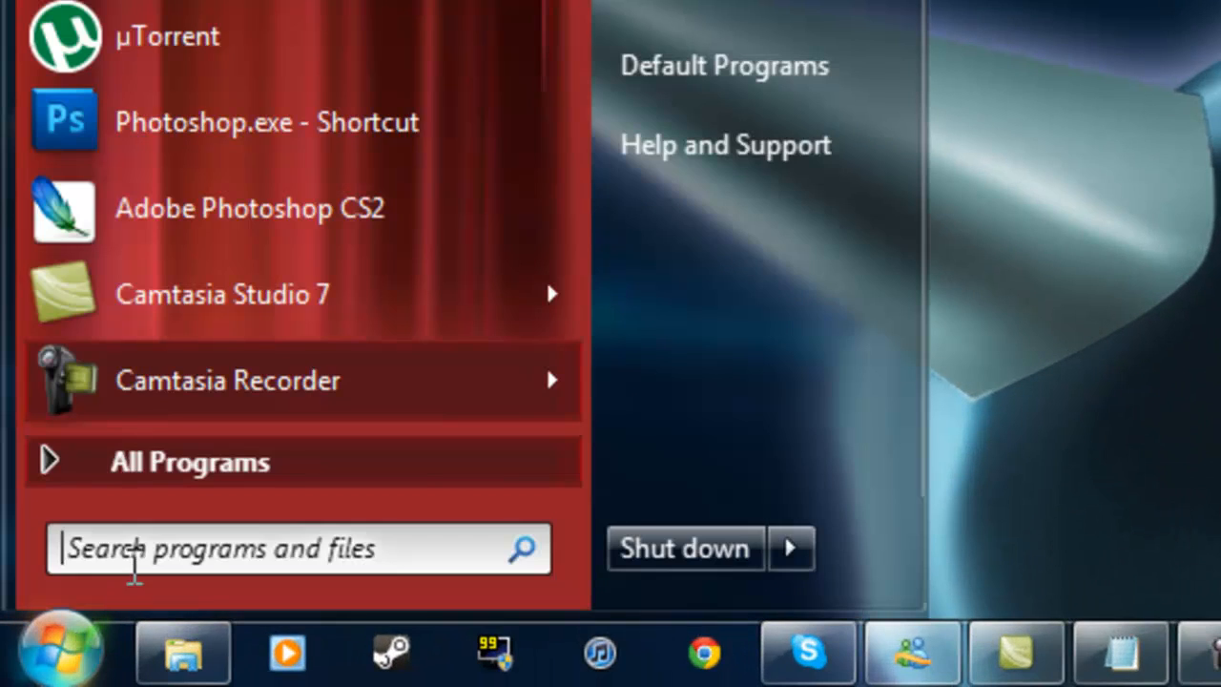
left_click(218, 550)
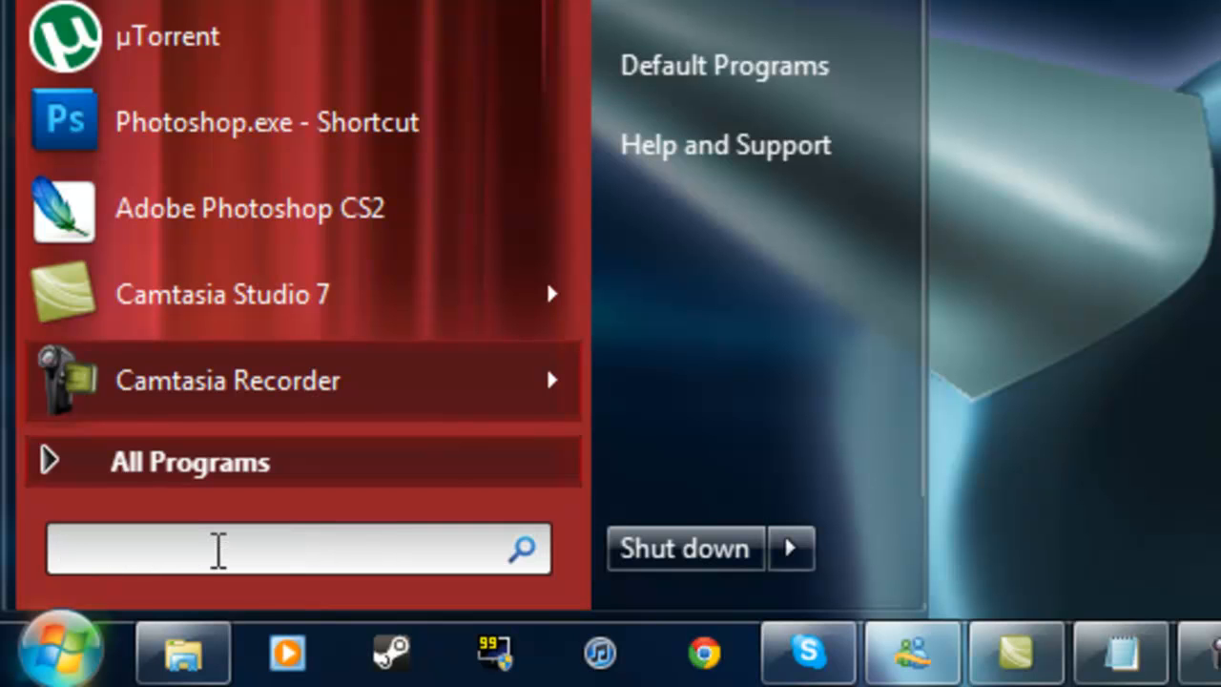
type("cmd")
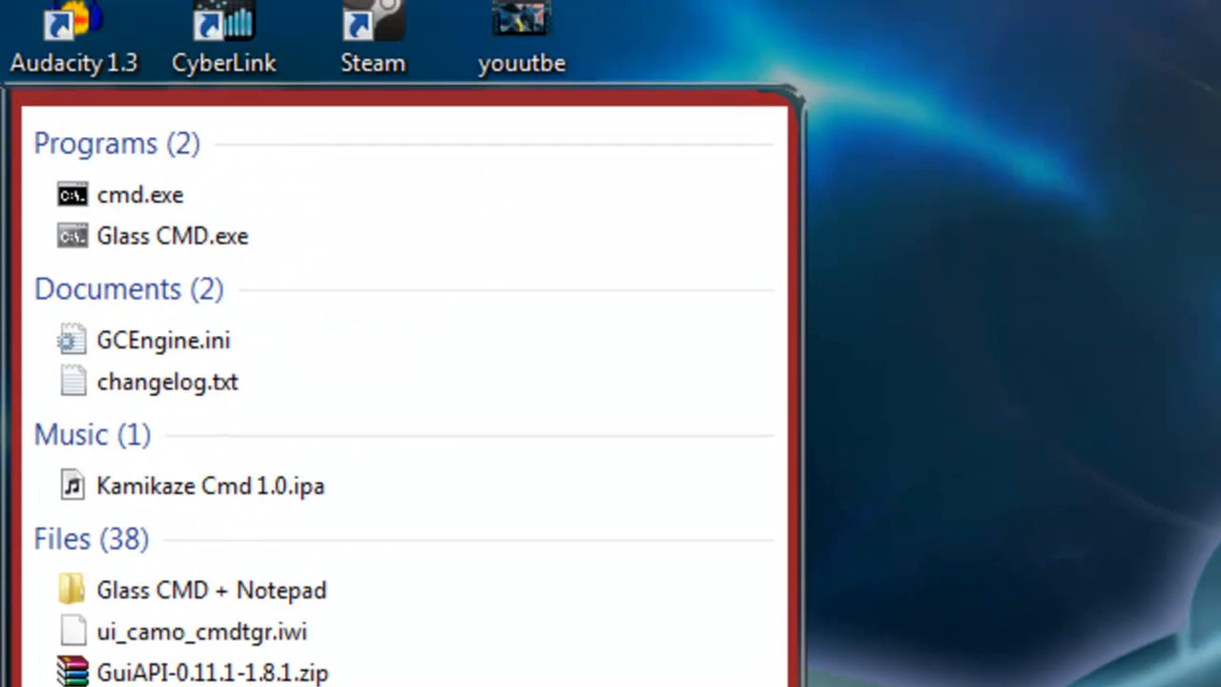
left_click(101, 201)
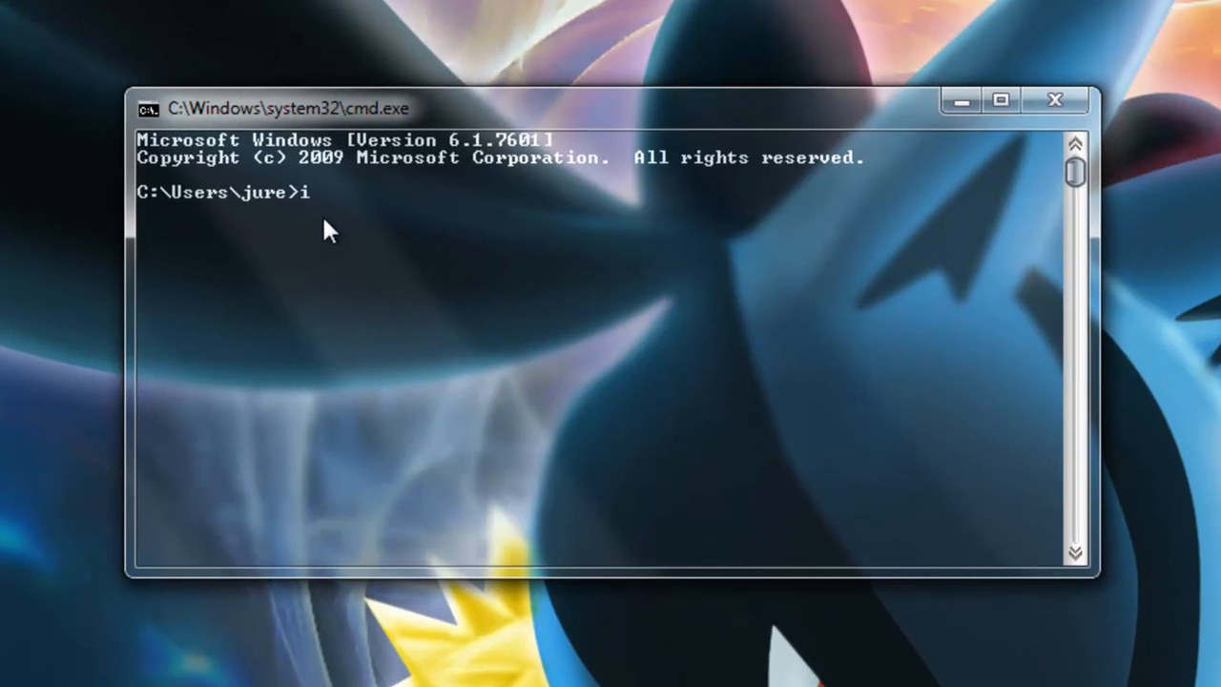
type("nfig")
key("Return")
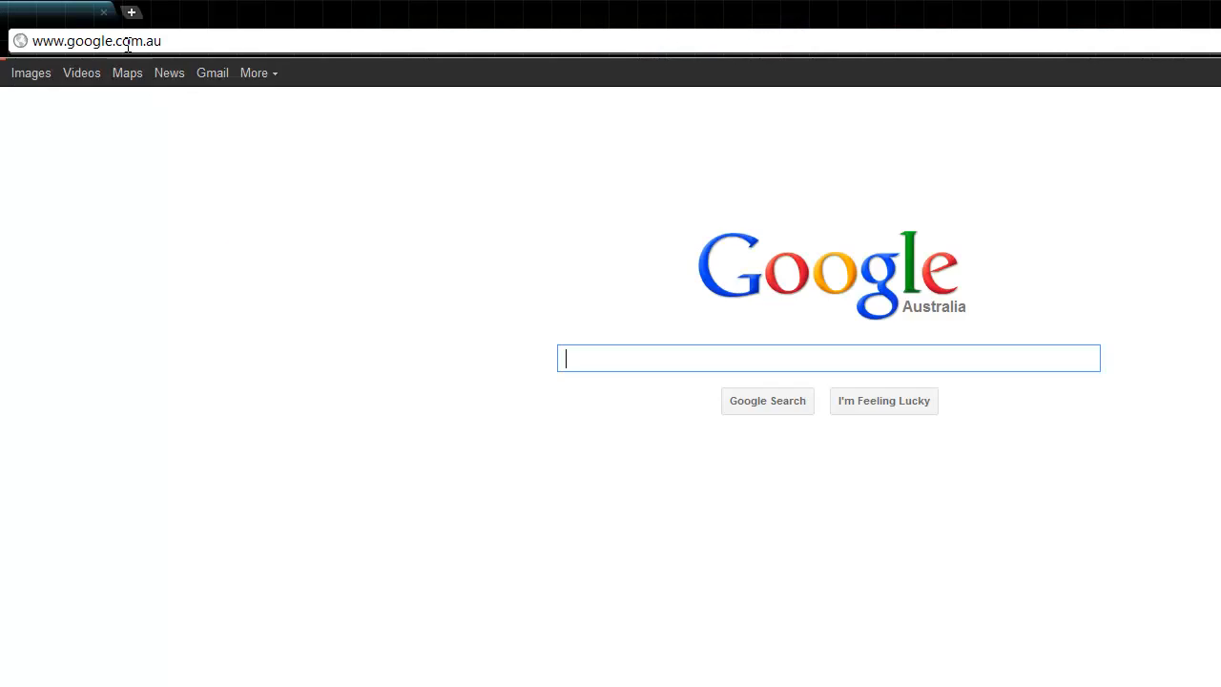
Step: Go to the router's page at 10.0.0.138 in the browser and open its Game & Application Sharing settings
left_click(127, 43)
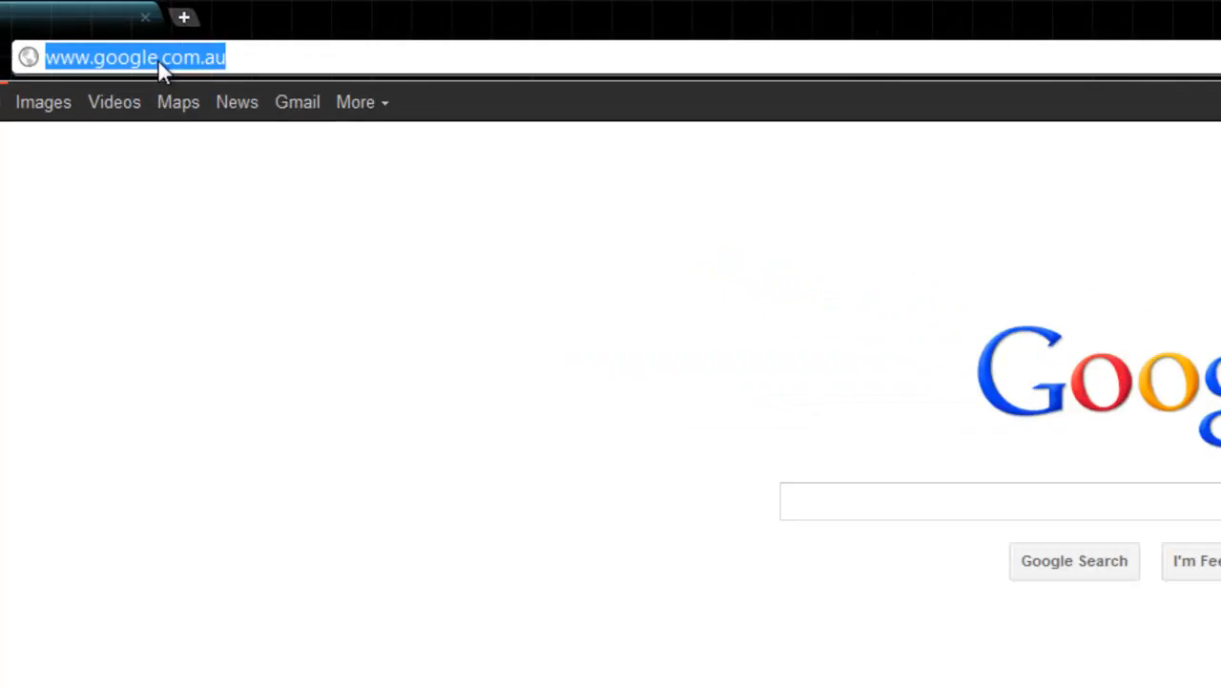
key("BackSpace")
type("10")
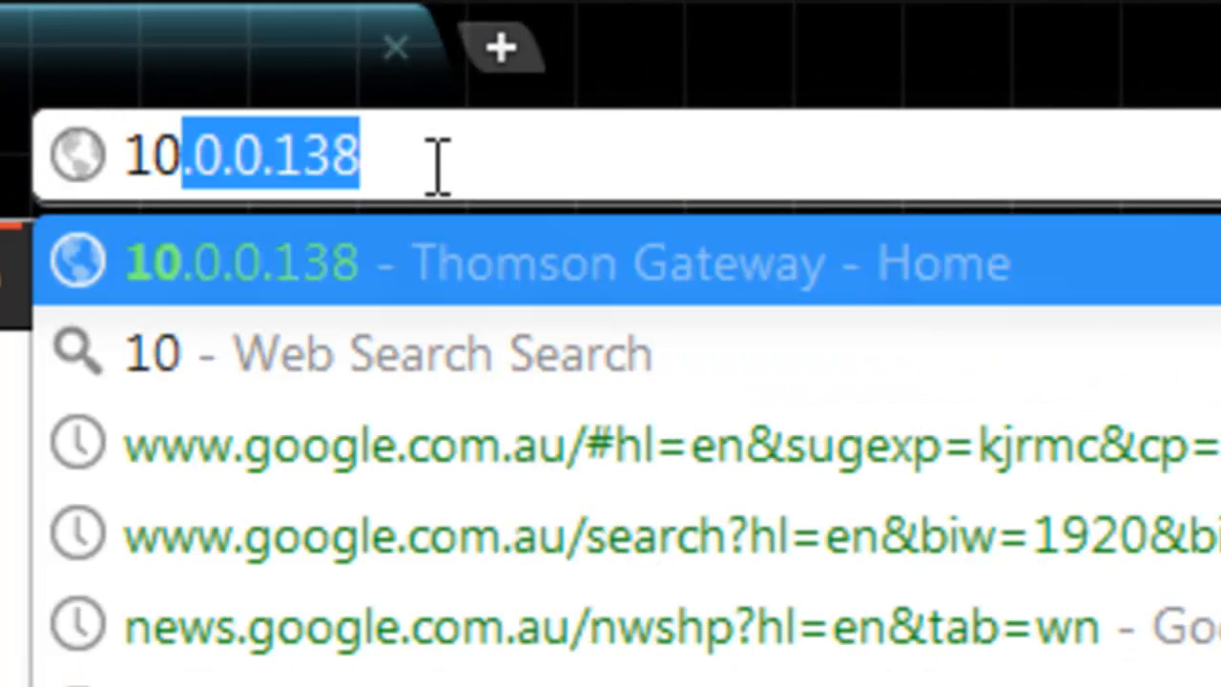
type(".0")
key("Return")
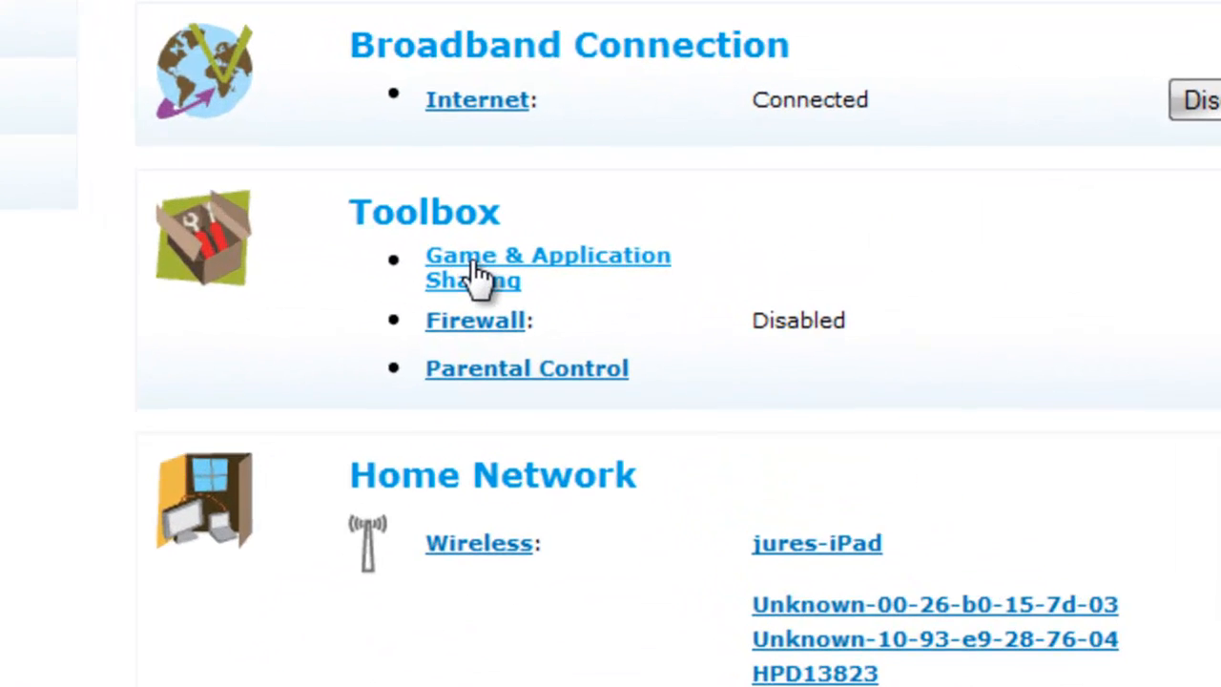
left_click(467, 270)
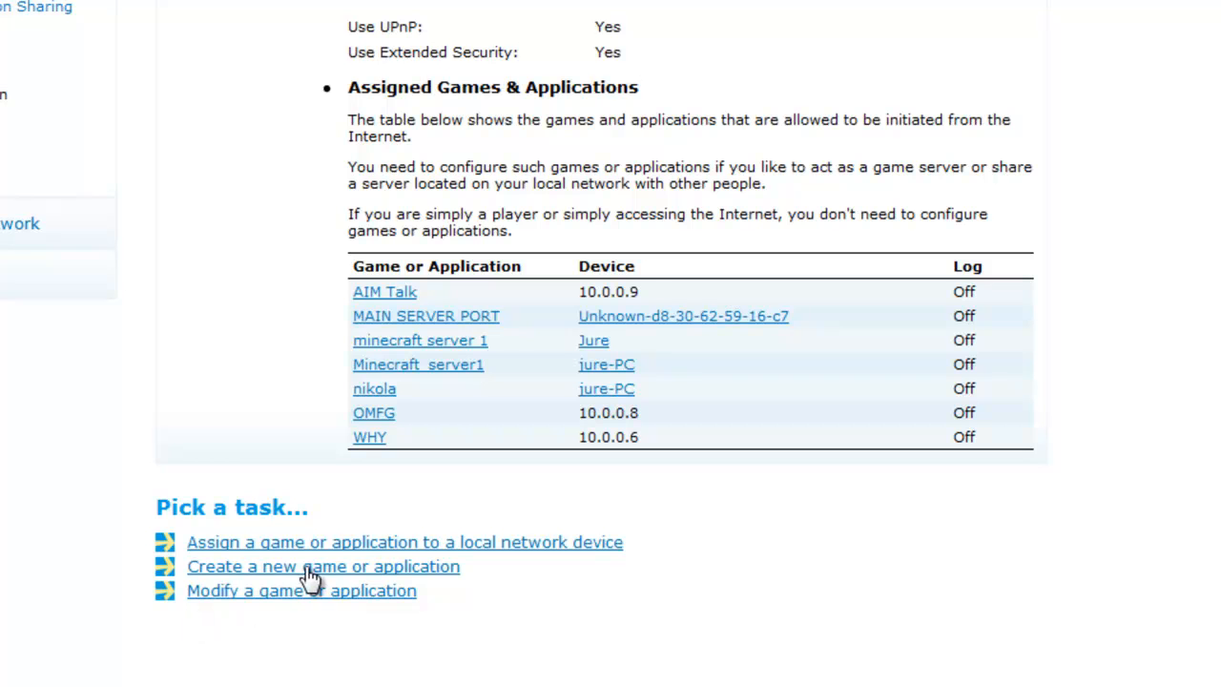
Step: Create a new game or application named "video tutorial server" that uses manual entry of port maps
left_click(391, 569)
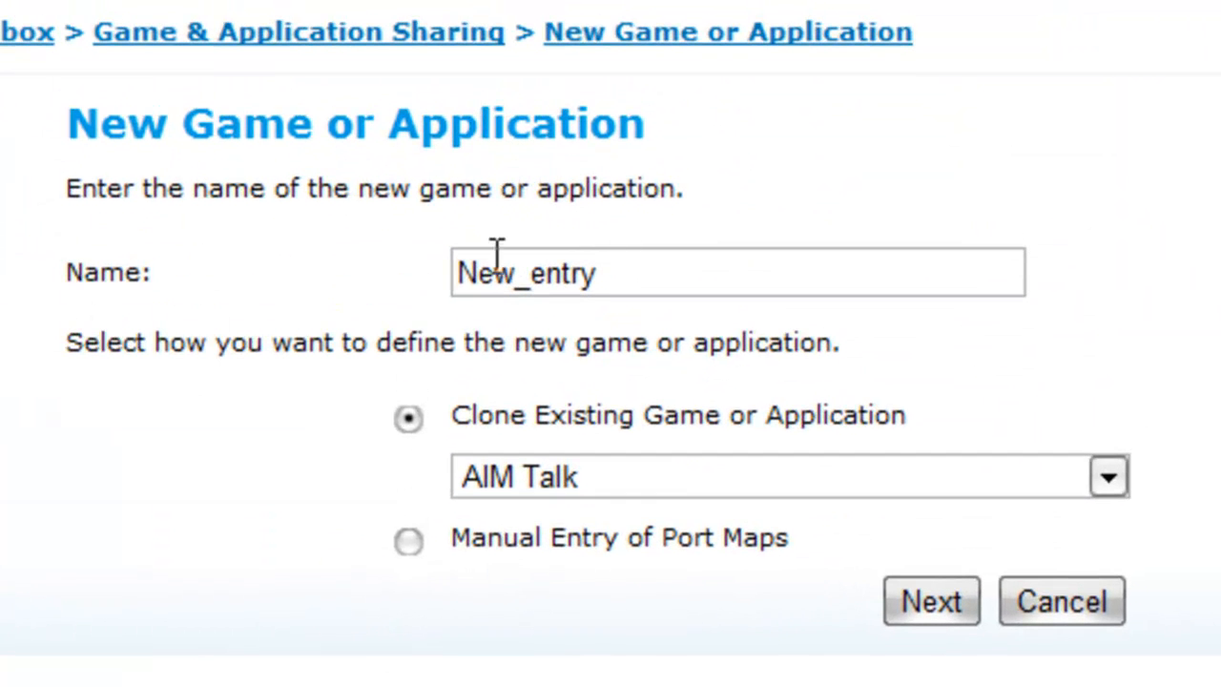
double_click(643, 273)
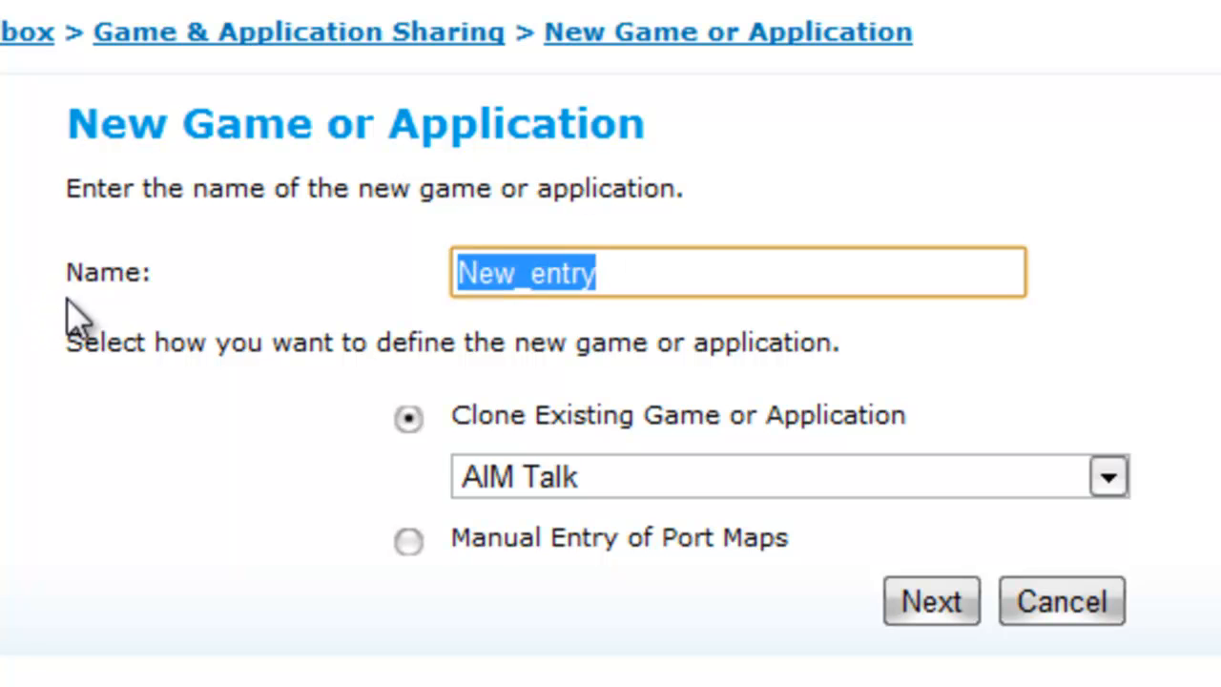
key("Delete")
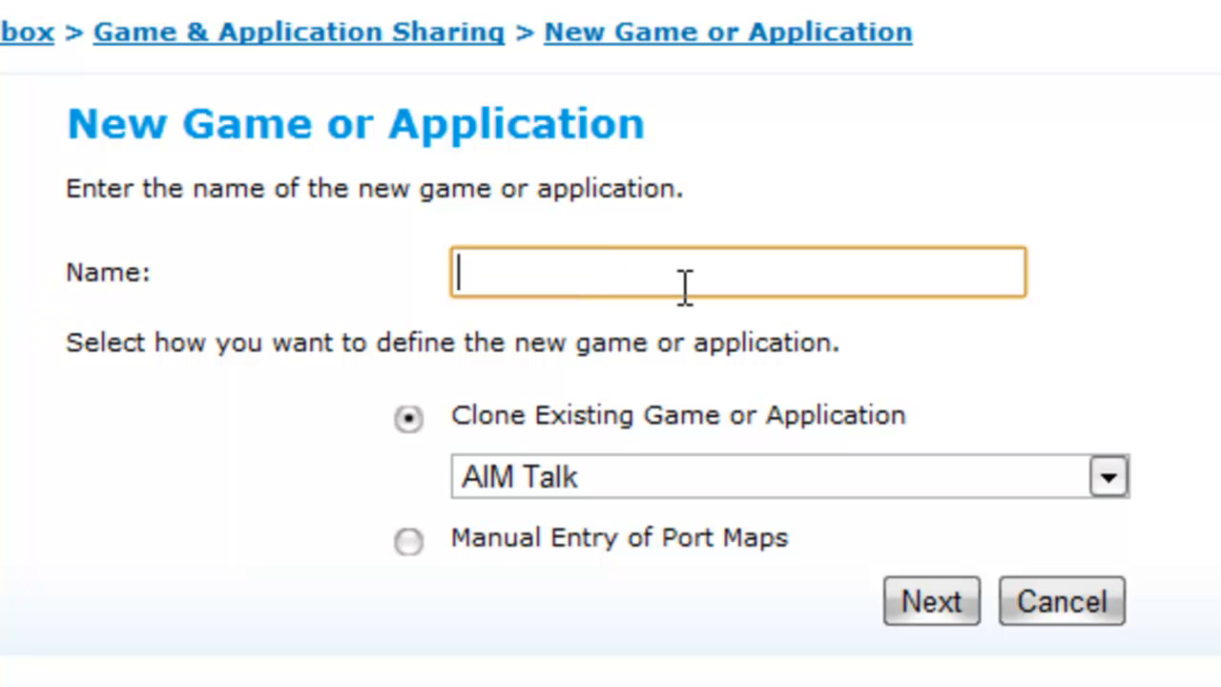
type("video t")
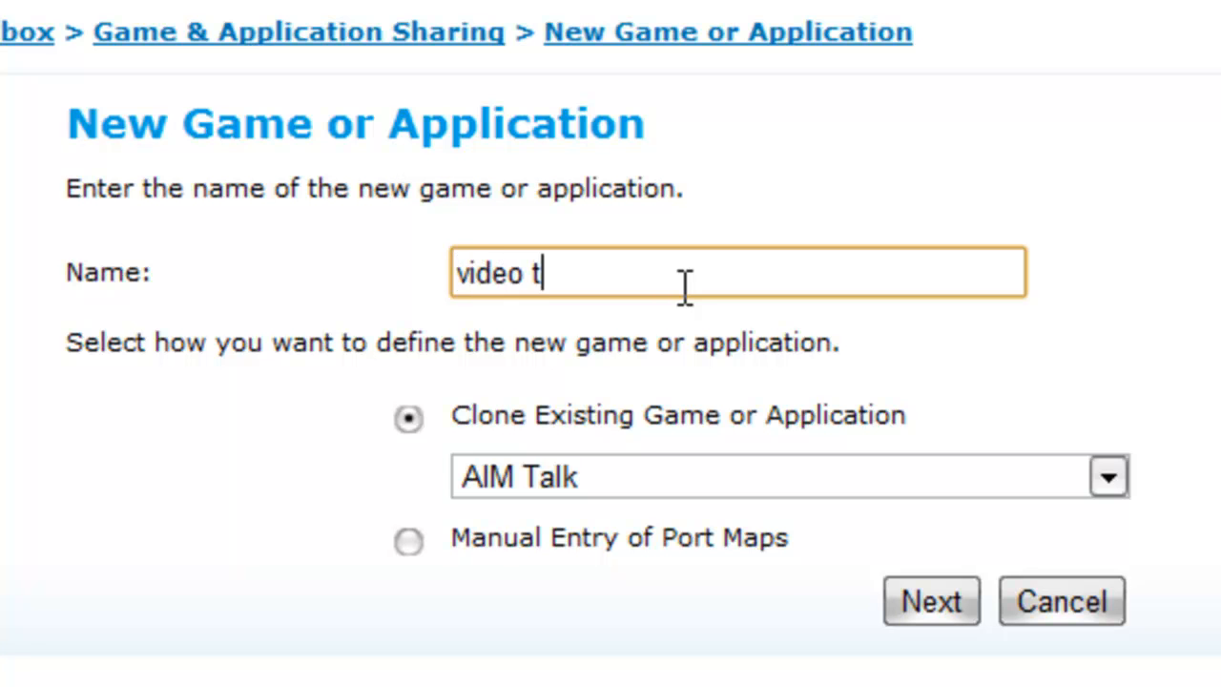
type("utorial server")
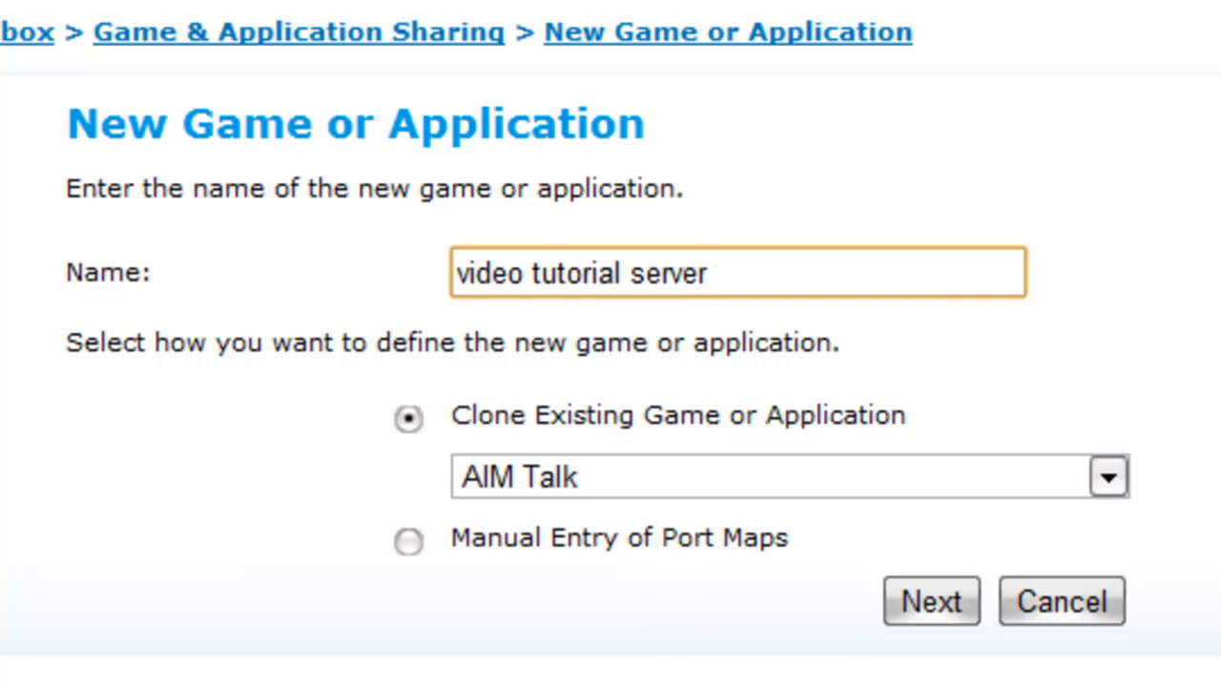
left_click(410, 540)
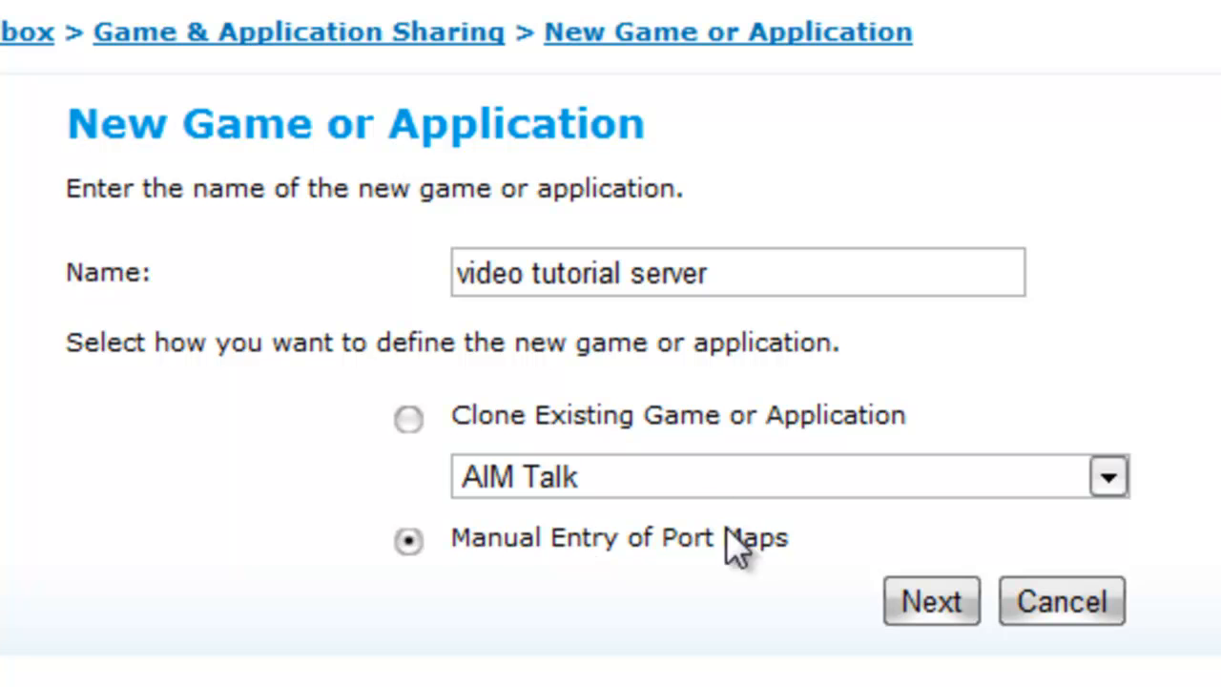
left_click(929, 603)
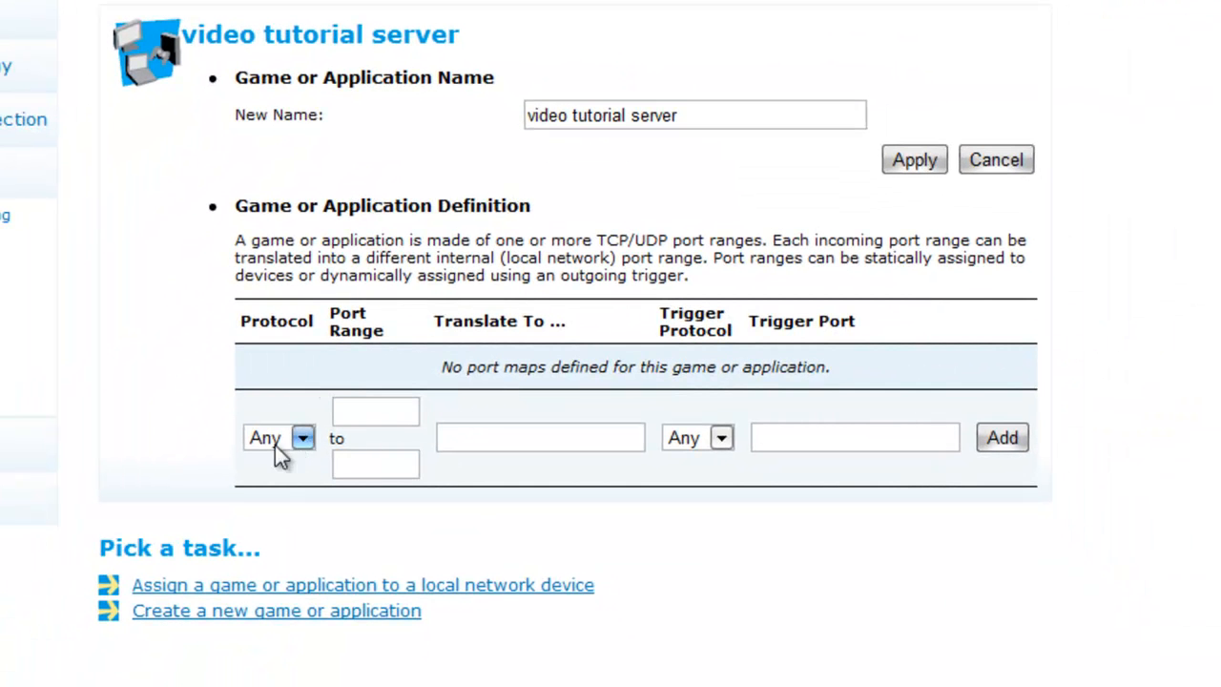
Step: Fill in the new port map with the port range 25565 to 25565, translated to 25565
left_click(367, 411)
left_click(375, 411)
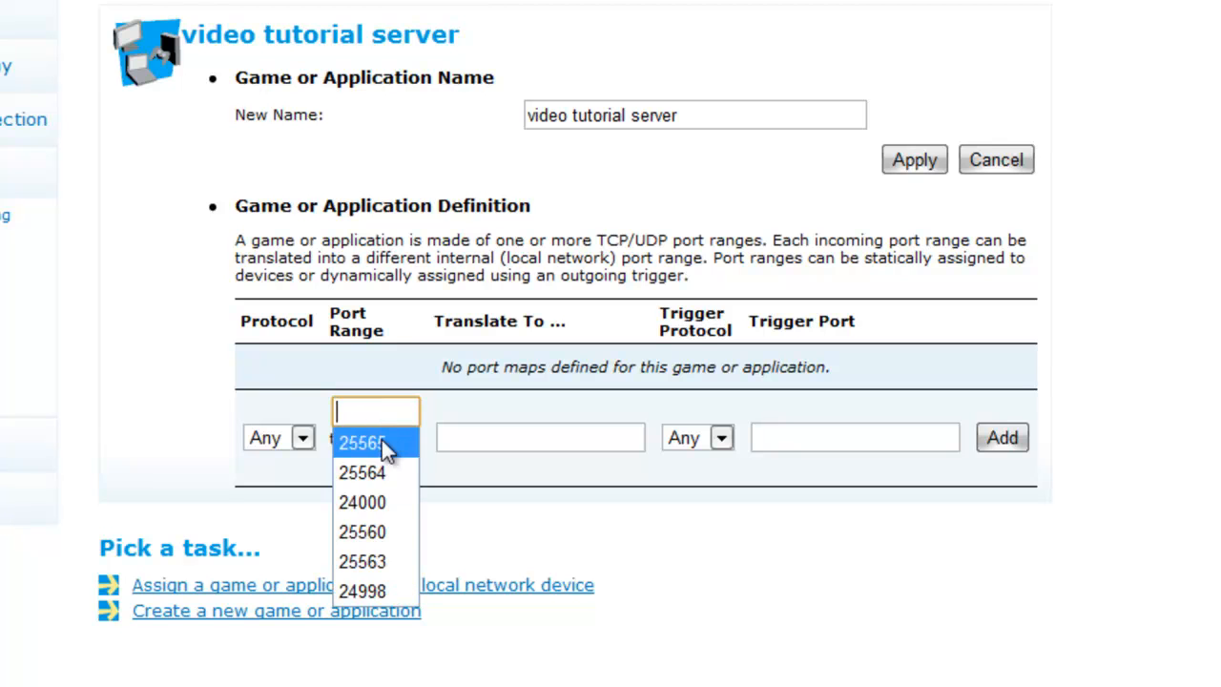
left_click(381, 443)
left_click(382, 463)
type("25565")
left_click(382, 496)
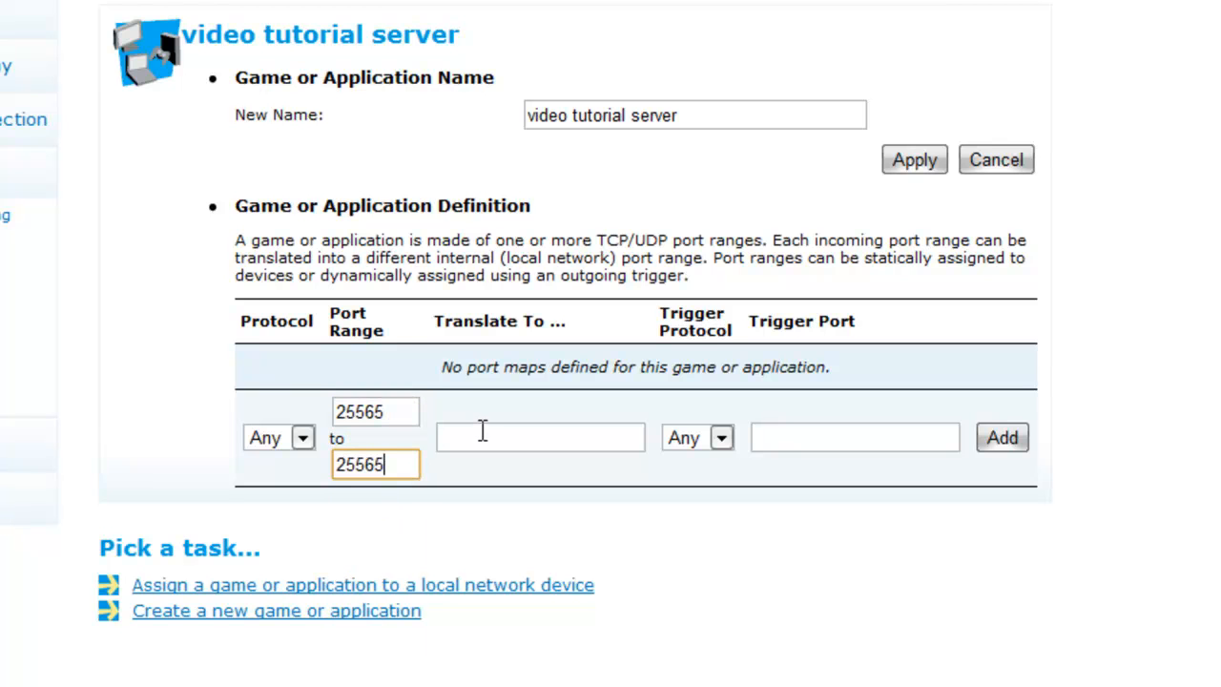
left_click(483, 431)
type("2")
left_click(484, 463)
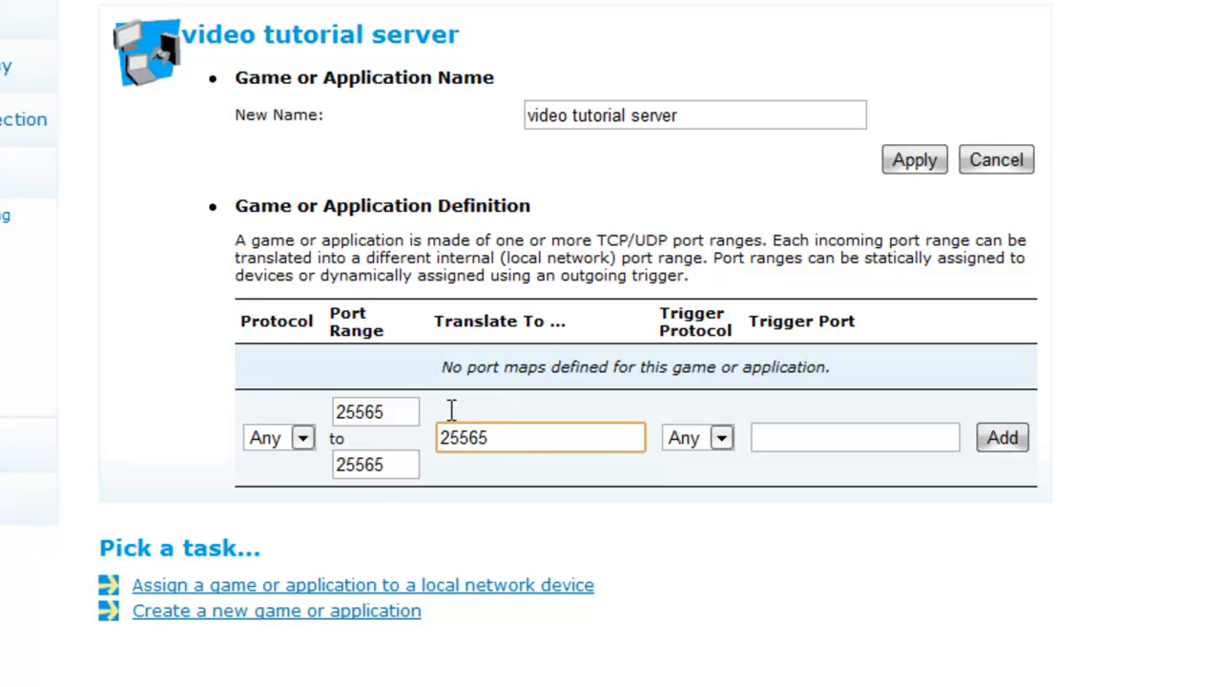
Step: Change both the start and the end of the port range to 24500
double_click(399, 412)
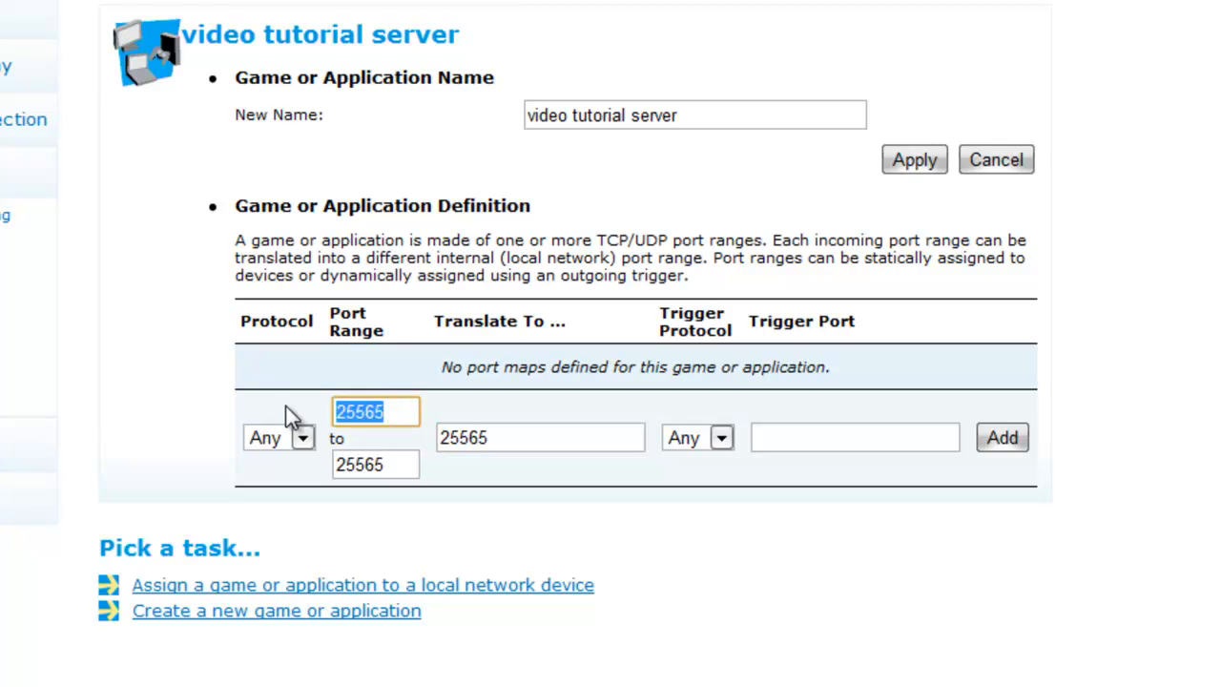
type("24")
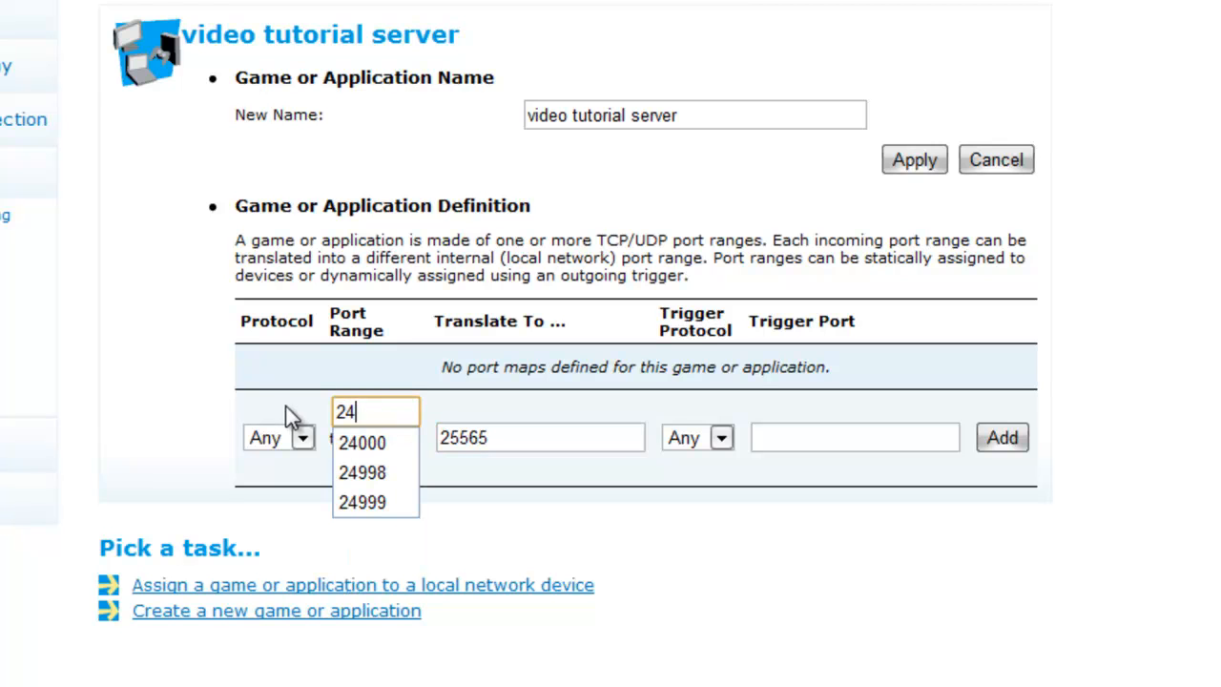
left_click(382, 416)
left_click(371, 412)
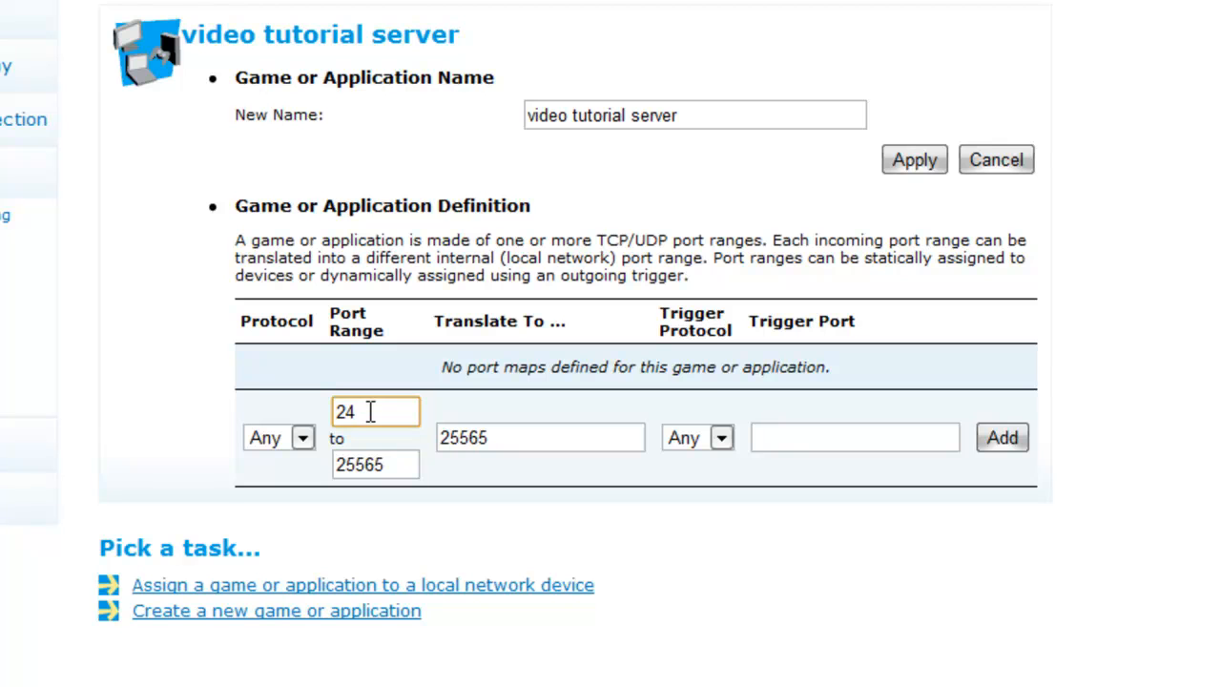
key("BackSpace")
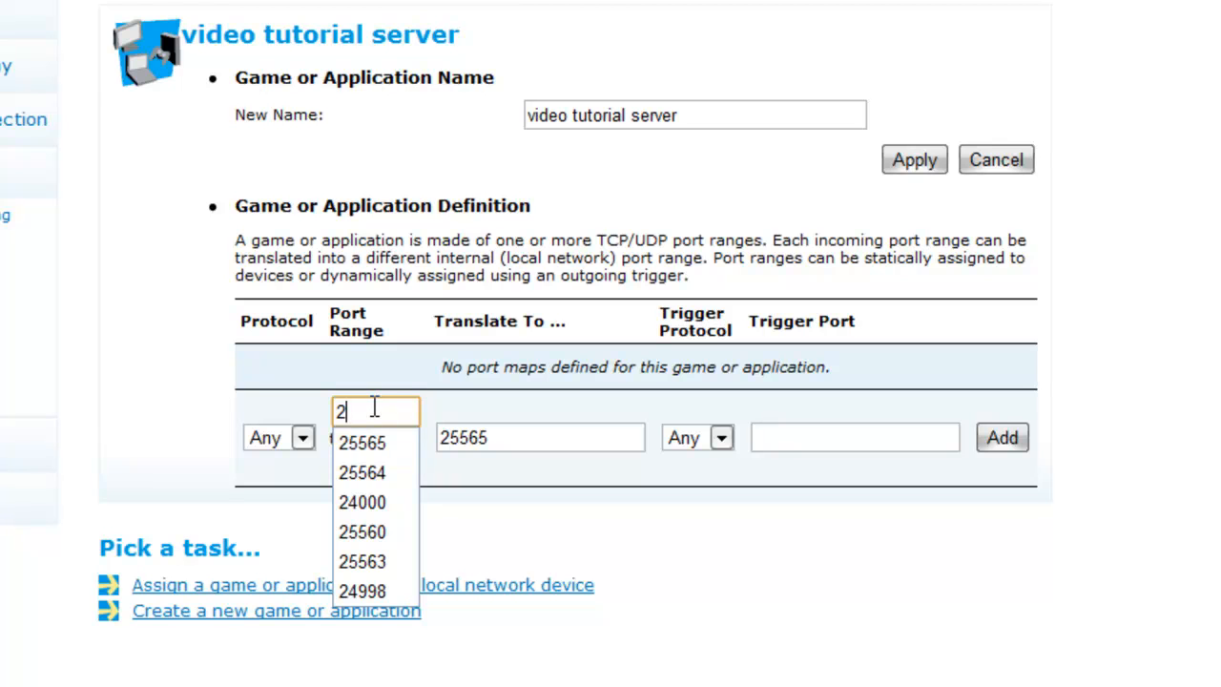
type("4500")
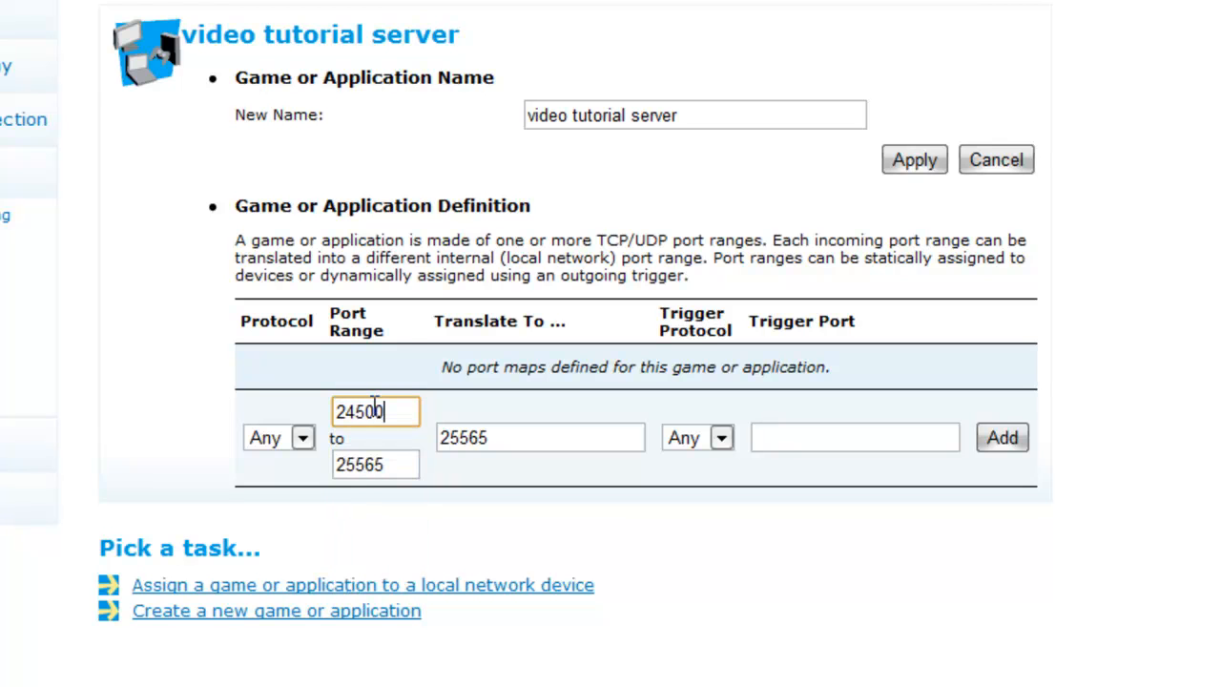
key("Tab")
key("BackSpace")
type("24500")
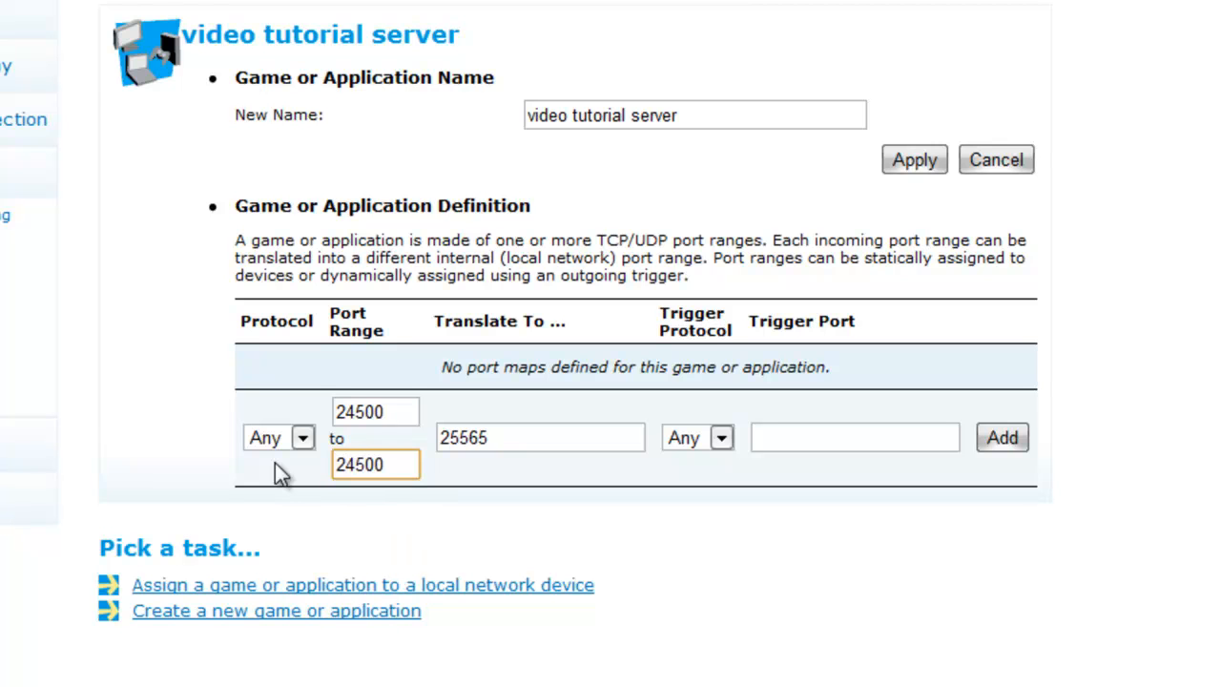
Step: Set the translated port to 24500 and add the port map to the application definition
key("Tab")
type("2")
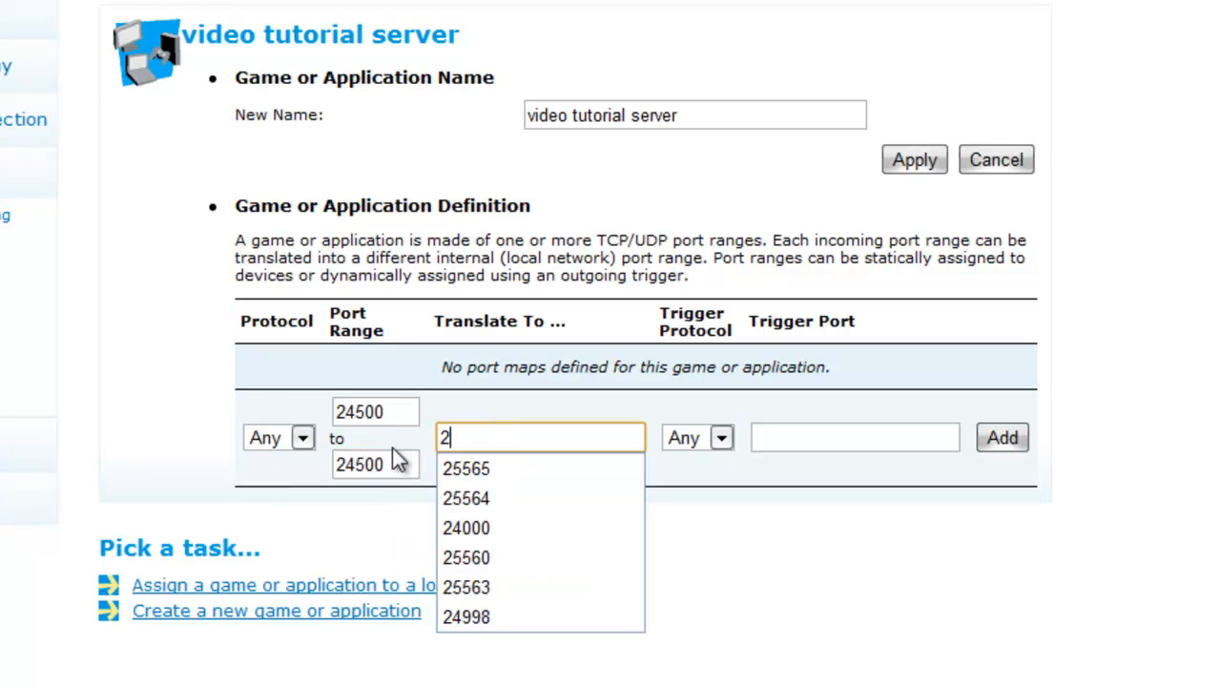
type("4500")
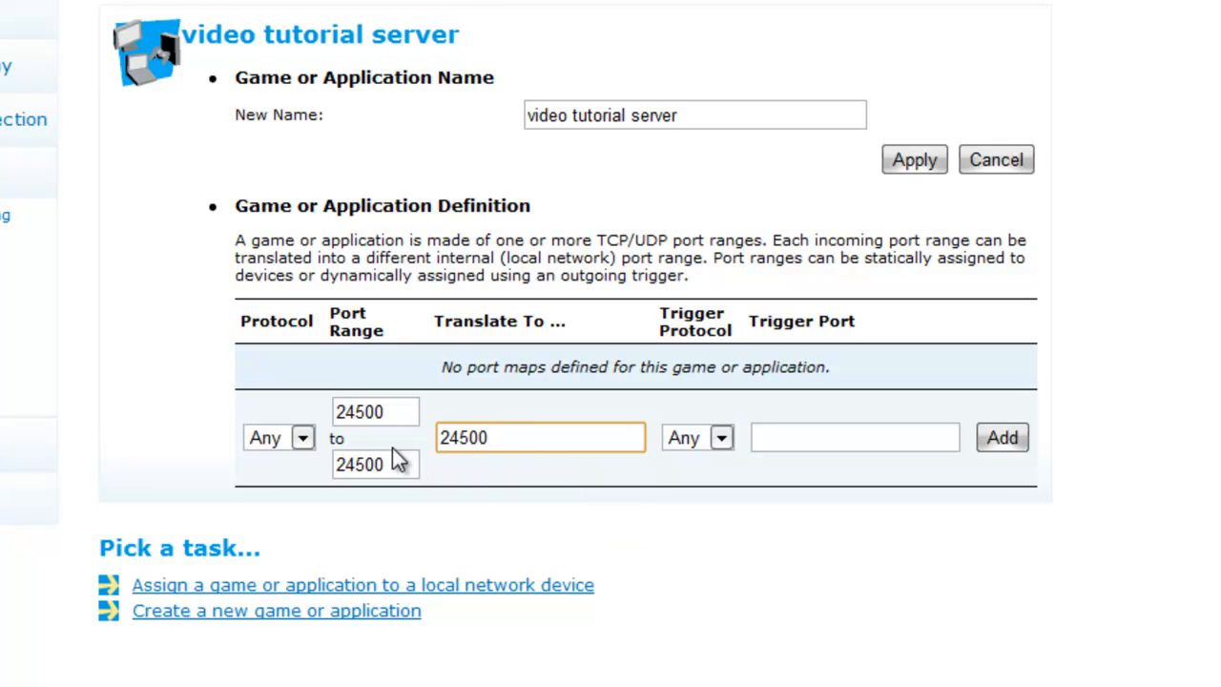
left_click(1016, 443)
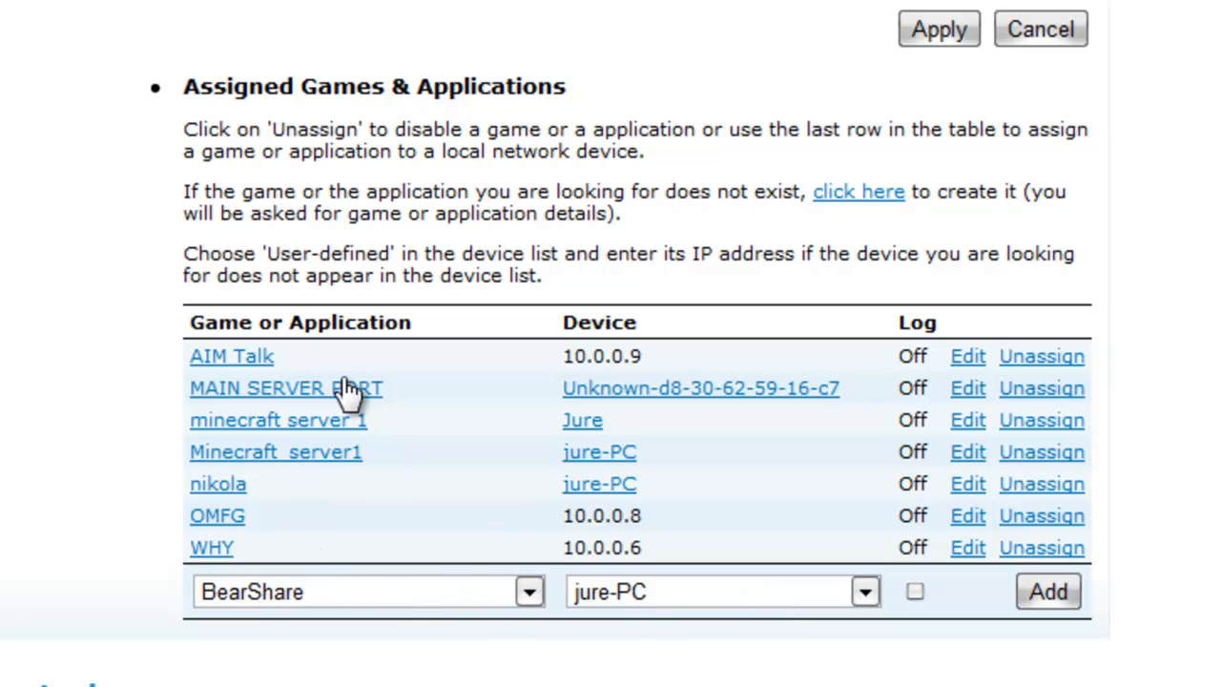
Step: Assign the "video tutorial server" application to the preselected PC and add it to the assigned games and applications
left_click(489, 599)
left_click_drag(534, 242, 514, 520)
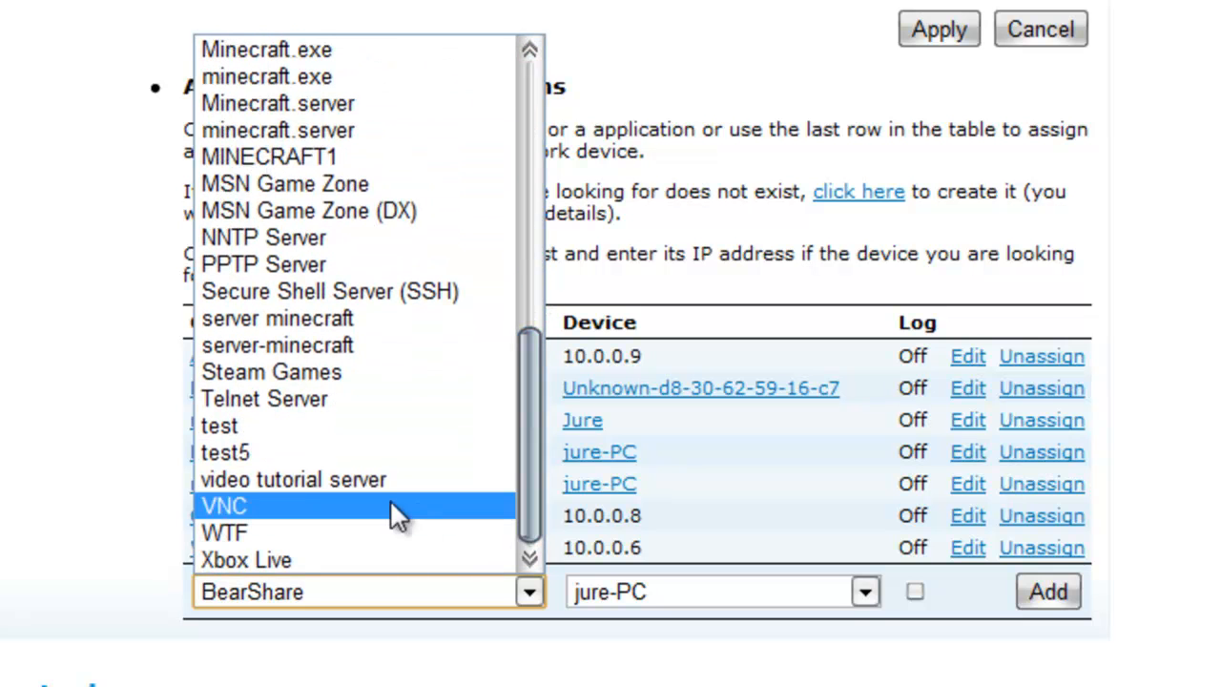
left_click(355, 487)
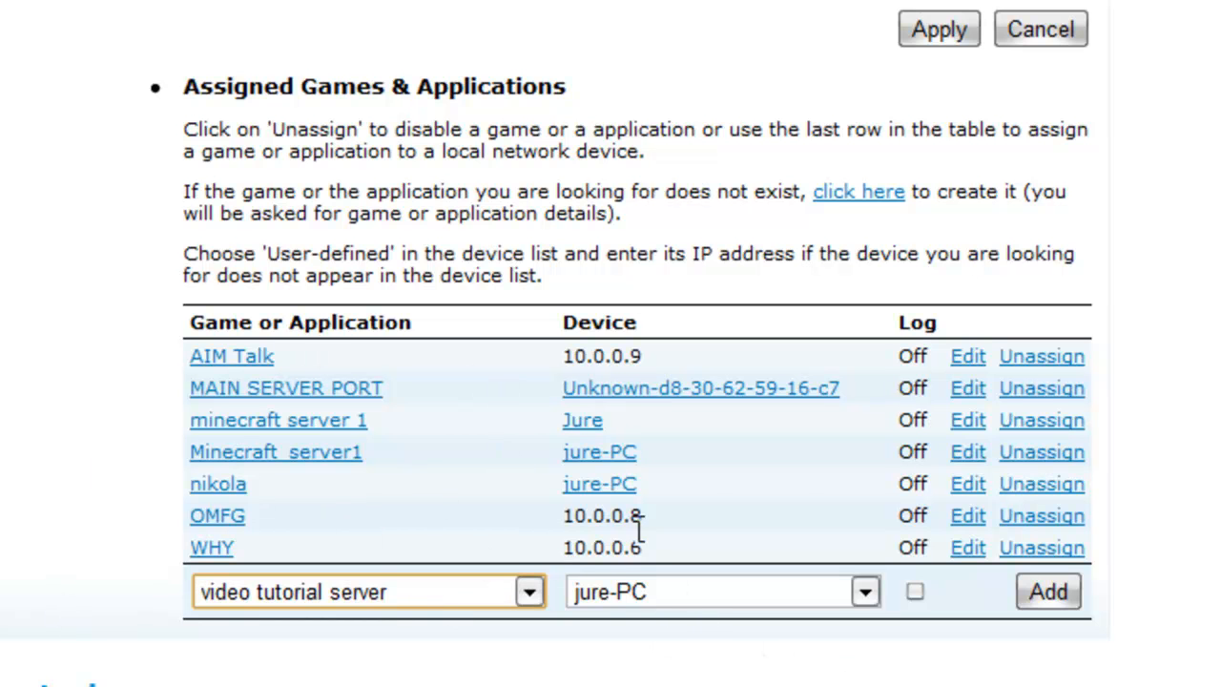
left_click(665, 599)
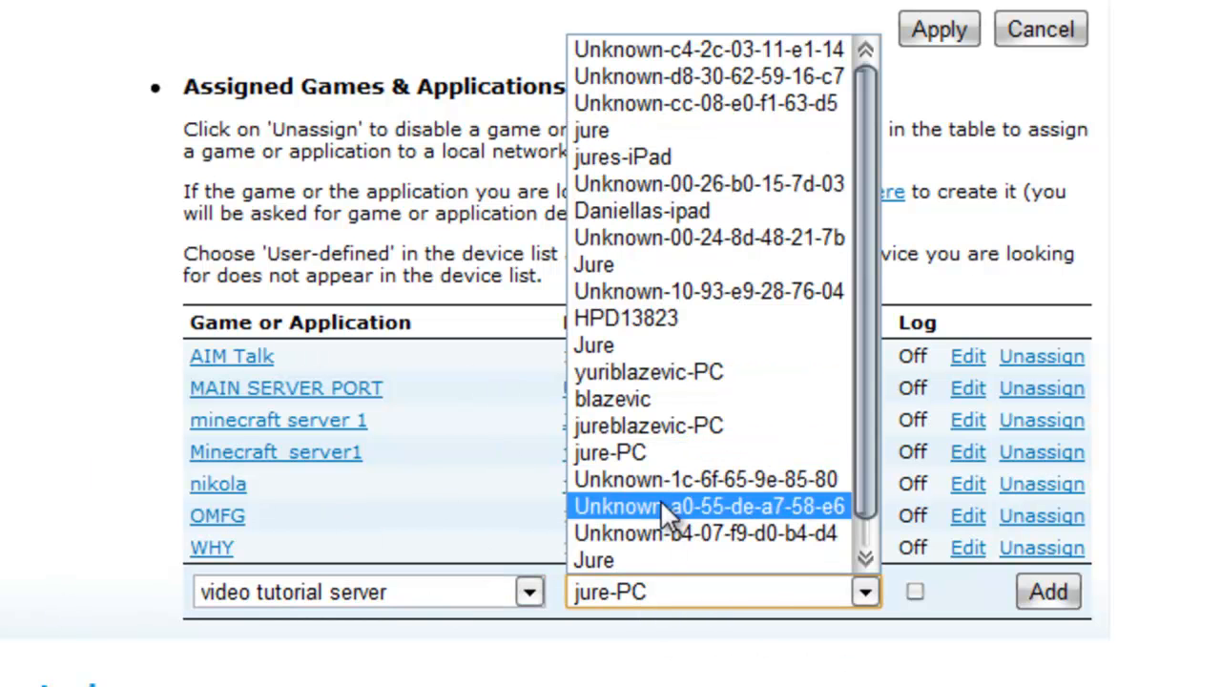
left_click(654, 448)
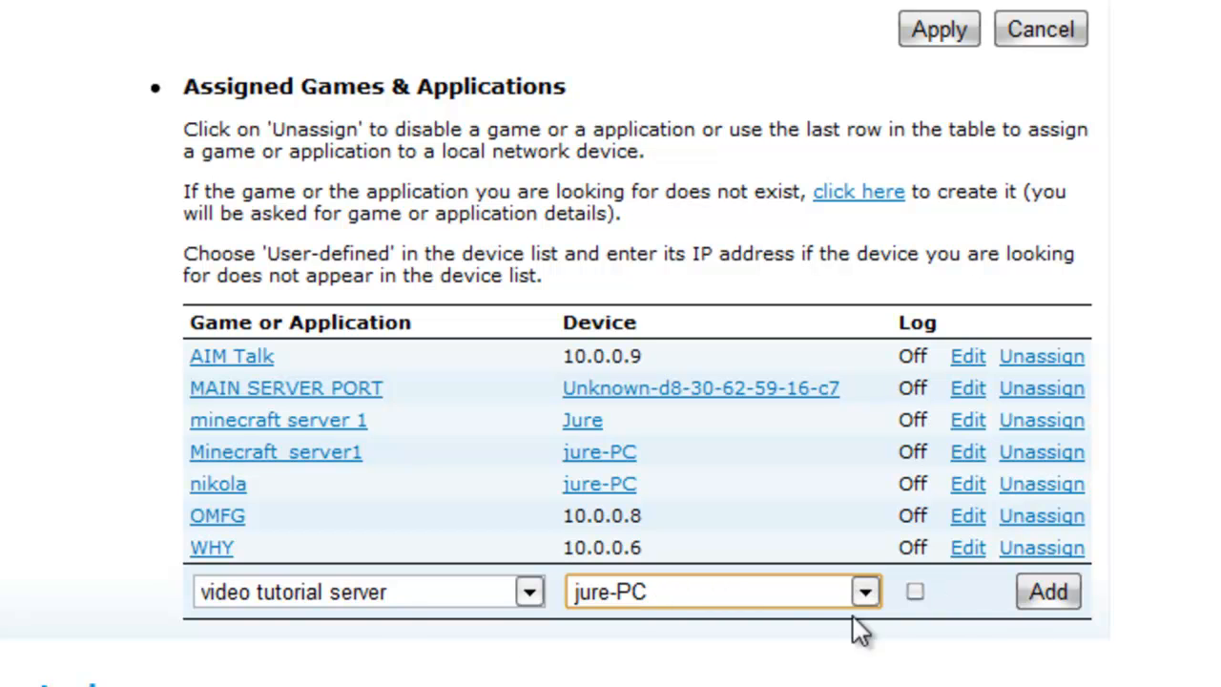
left_click(1035, 586)
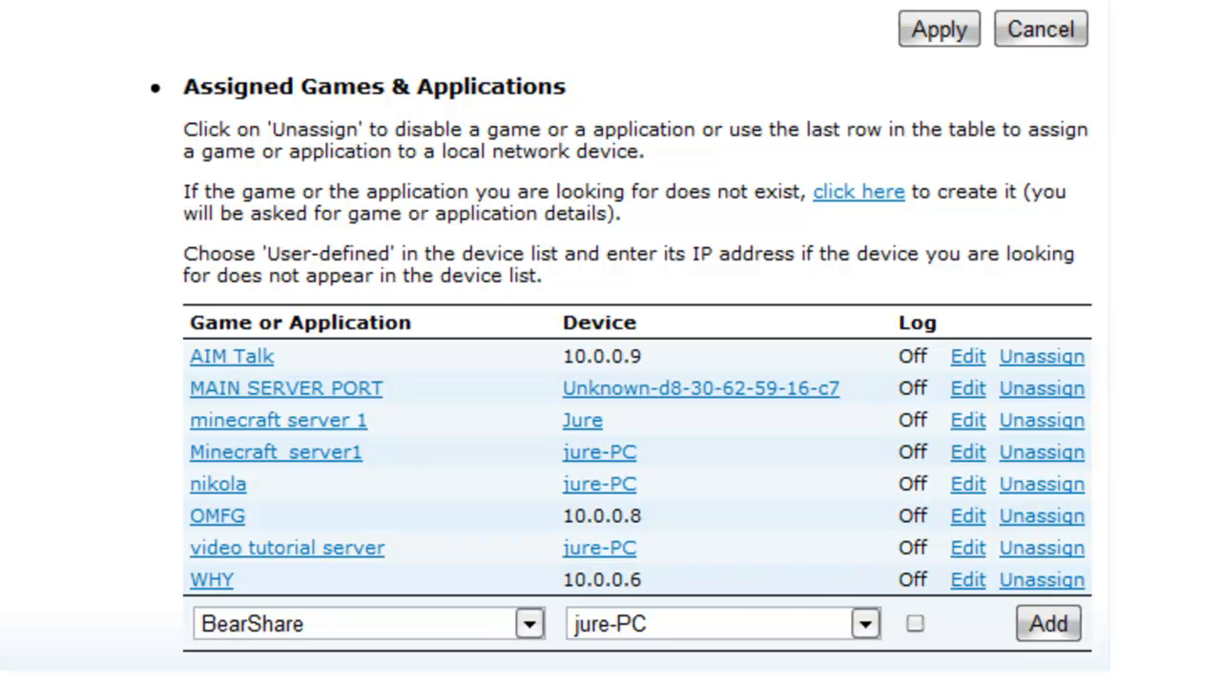
Step: Search Google for "port forward check" in a separate browser tab and open the yougetsignal.com Open Port Check Tool
left_click(141, 9)
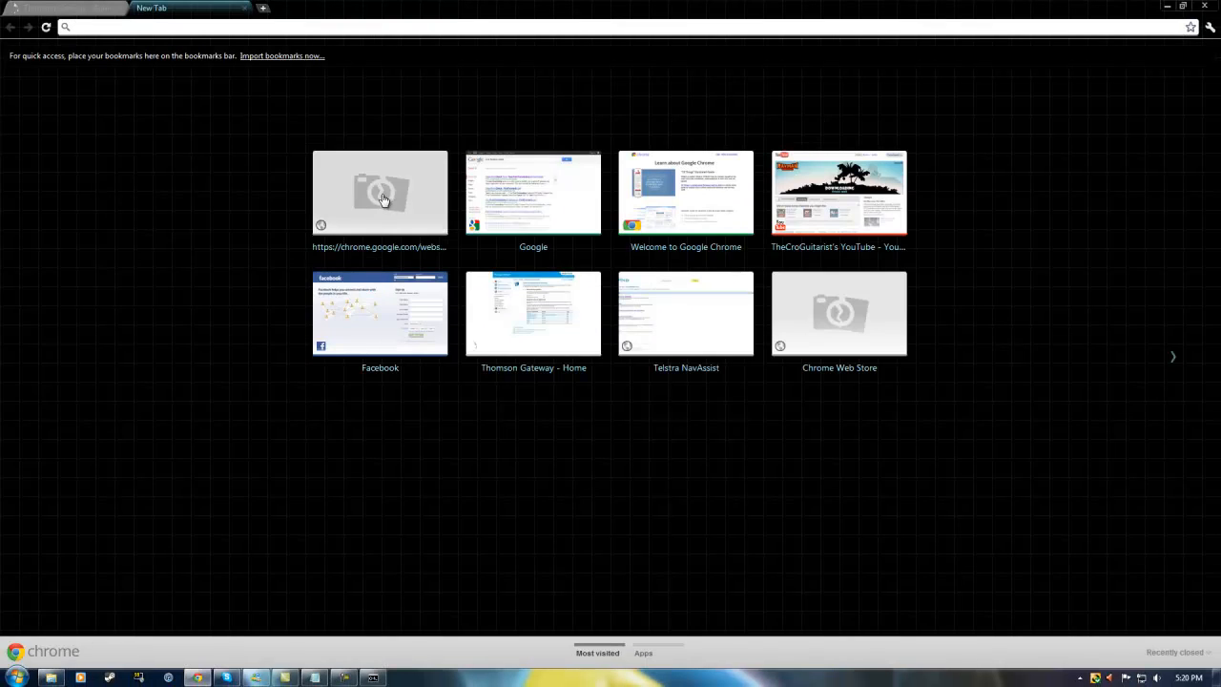
left_click(534, 192)
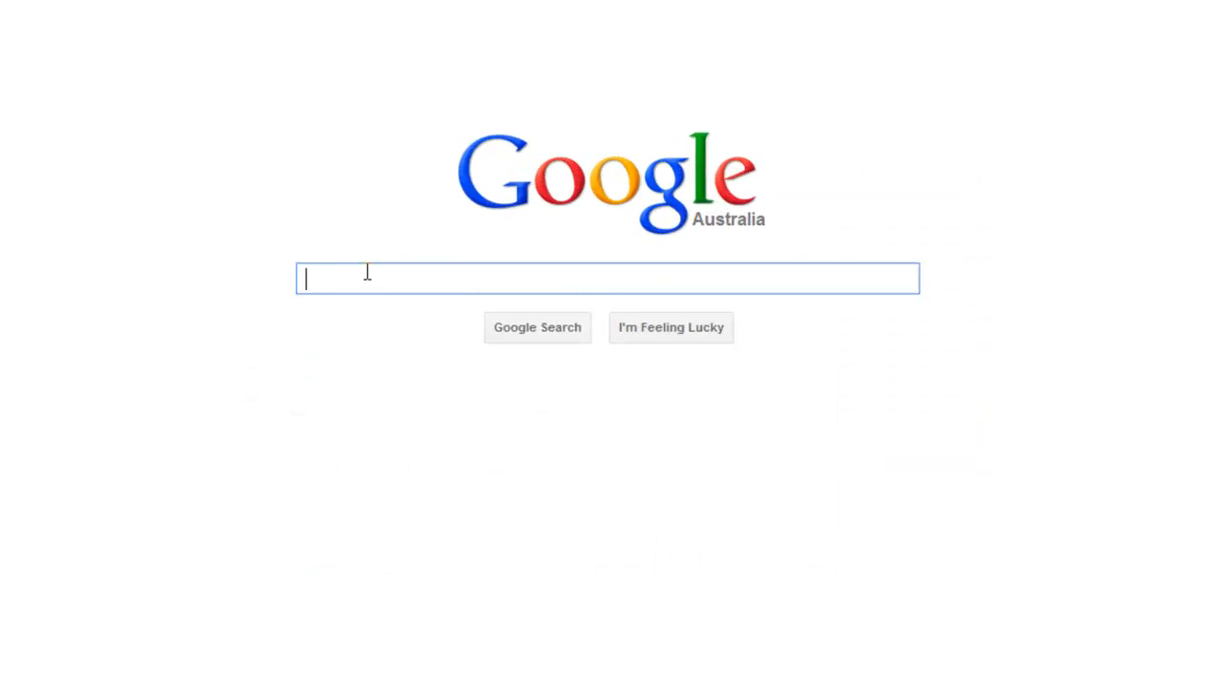
type("port forward check")
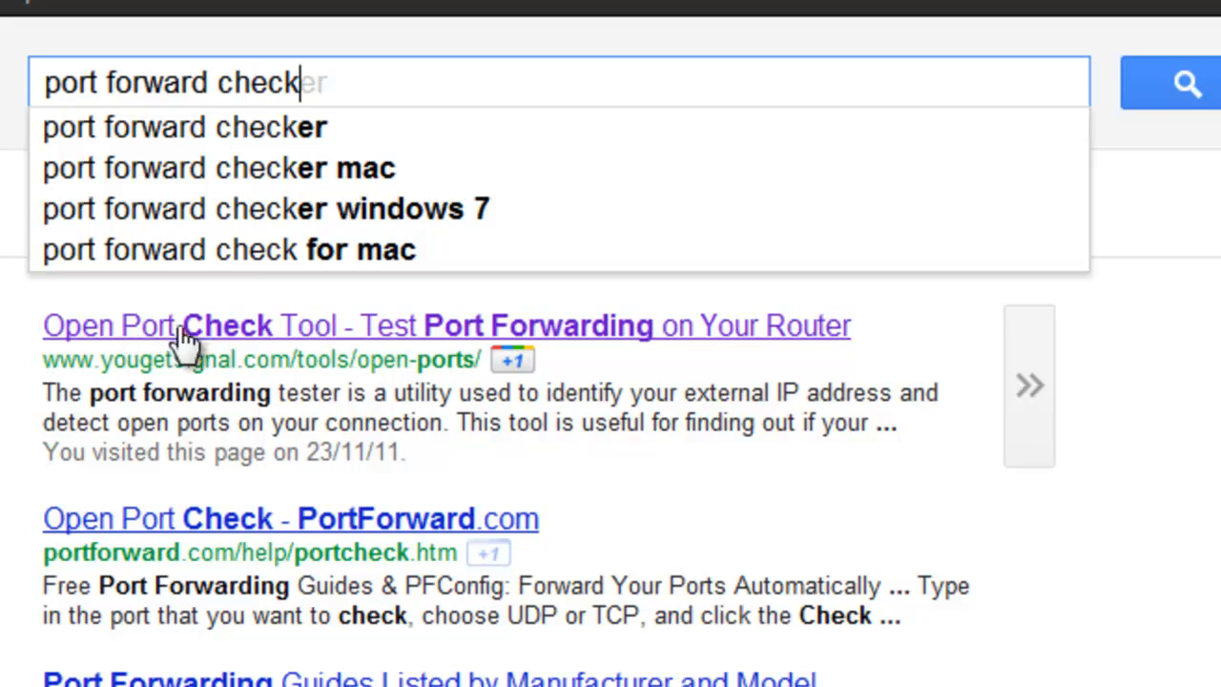
left_click(316, 330)
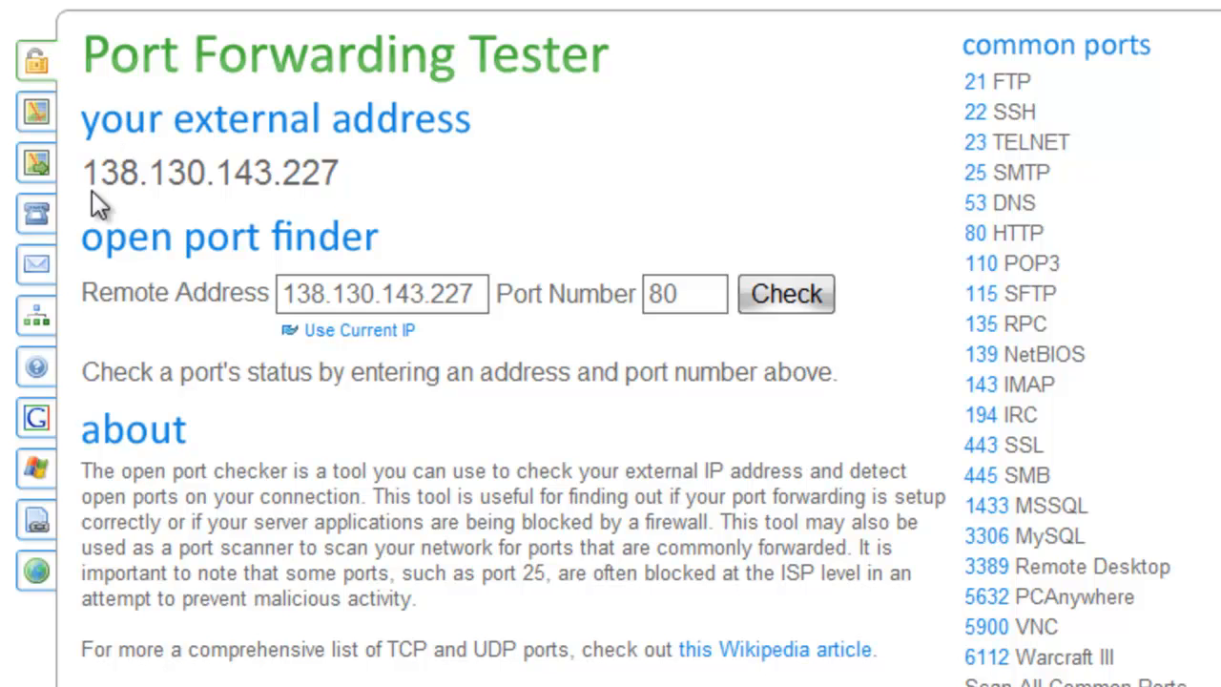
Step: Set the port number in the Port Forwarding Tester to 24500
double_click(689, 299)
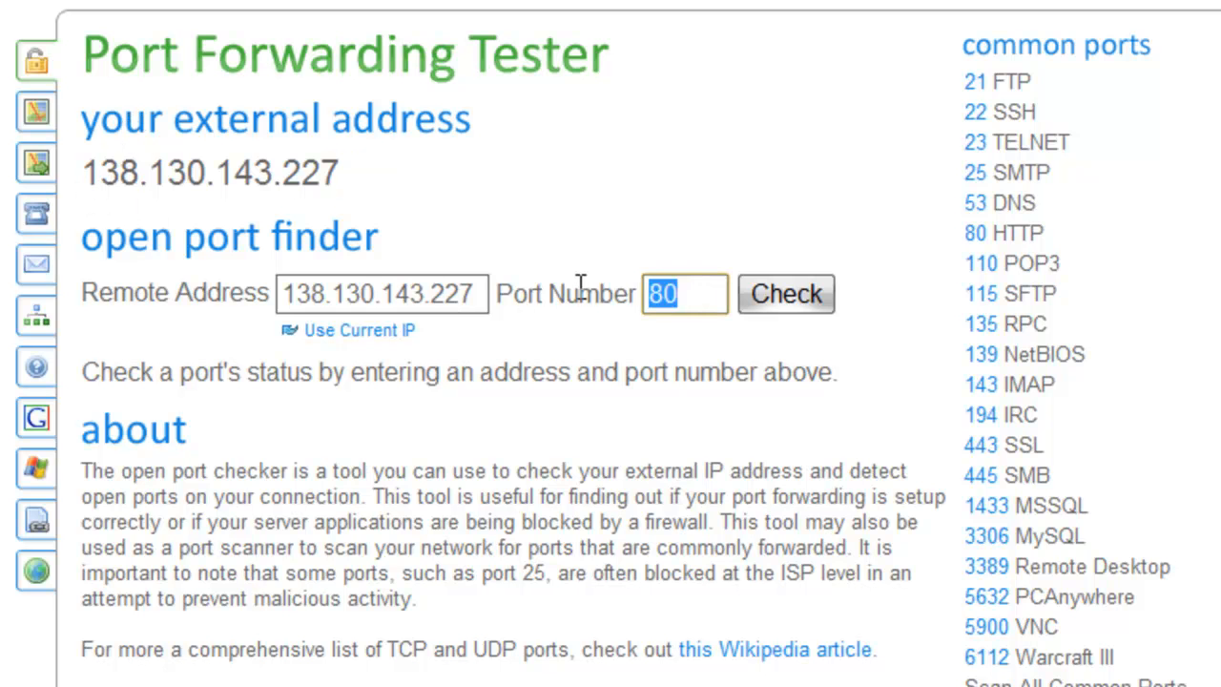
key("BackSpace")
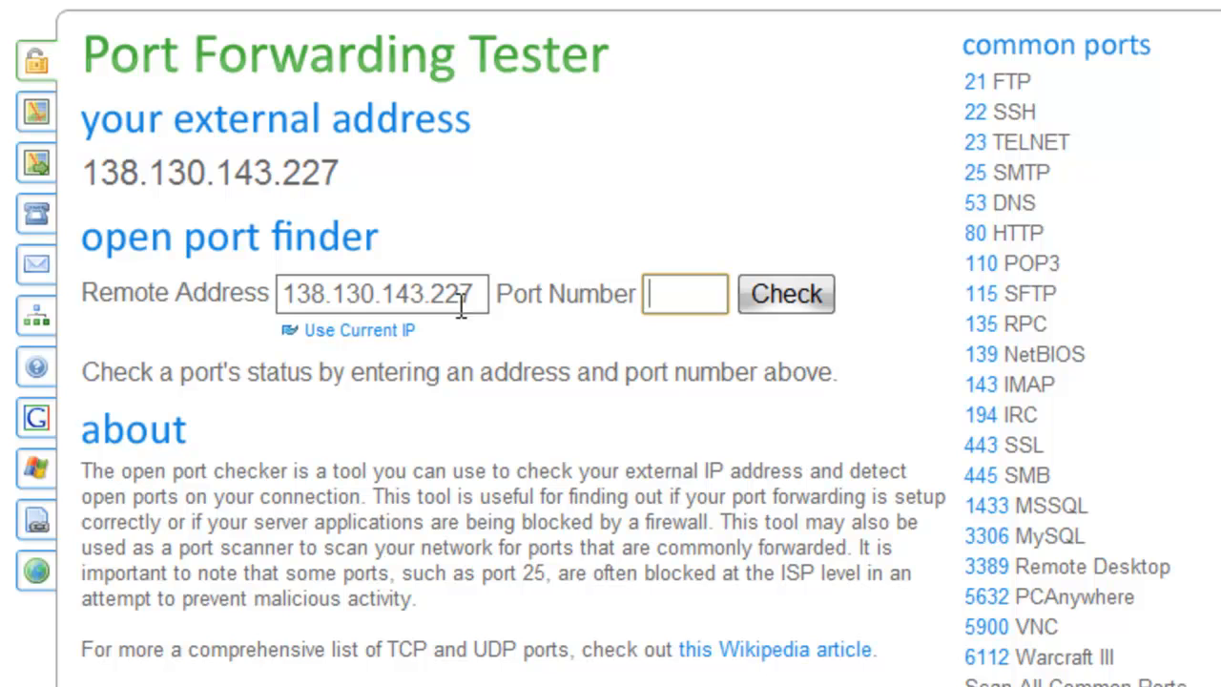
type("24500")
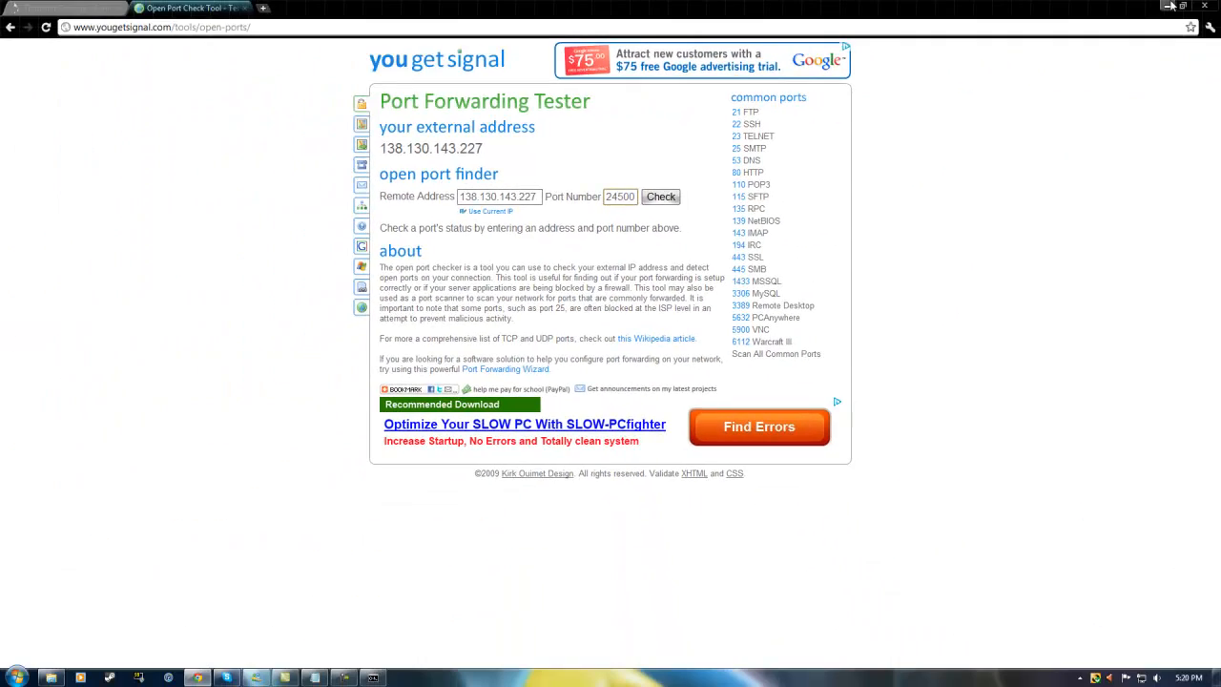
Step: Set server-port to 24500 in server.properties from the desktop Server folder, and save and close the file
left_click(1169, 6)
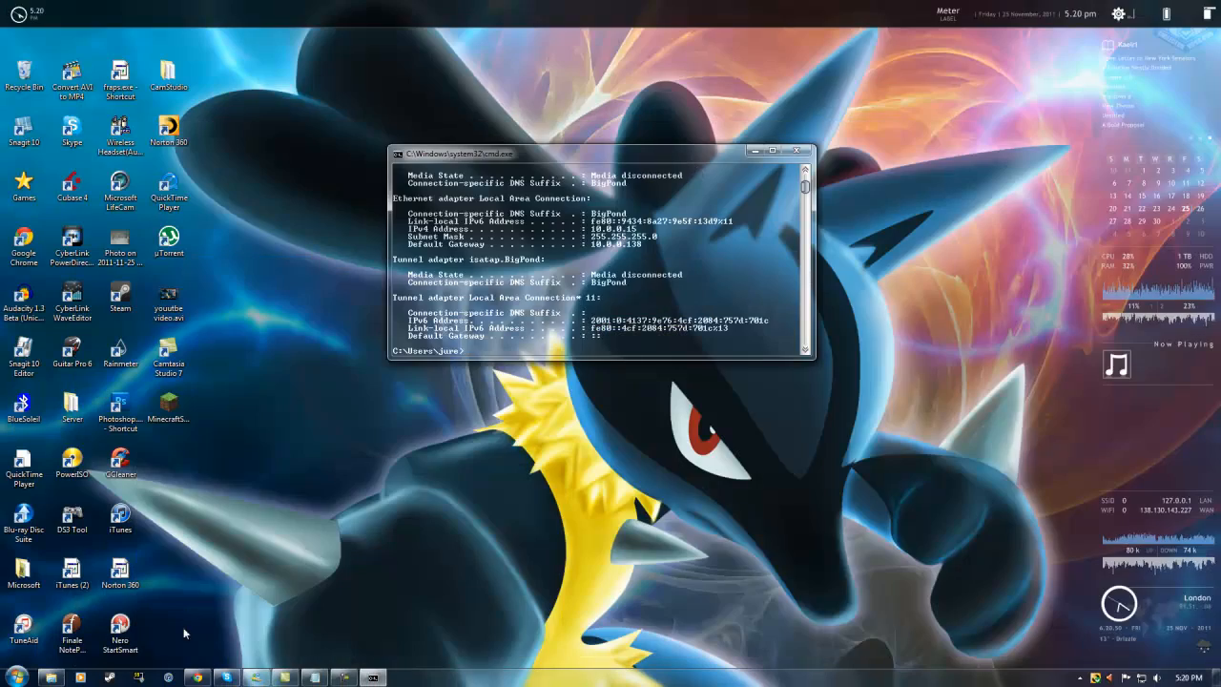
double_click(81, 408)
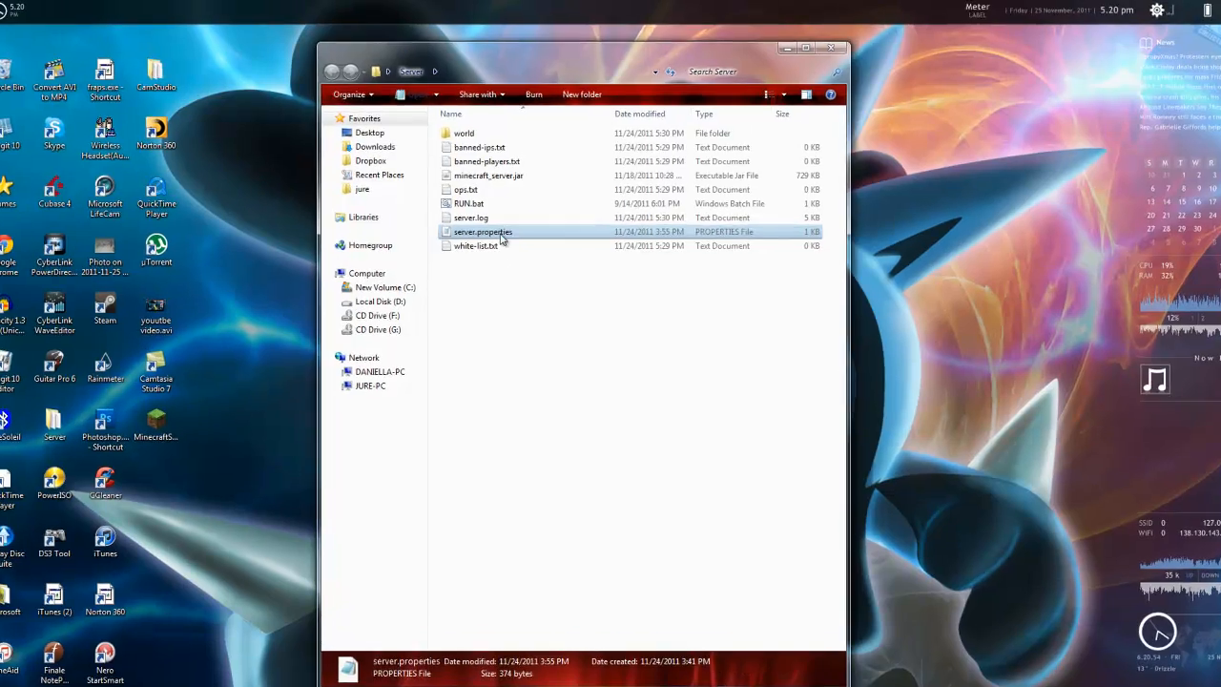
double_click(496, 232)
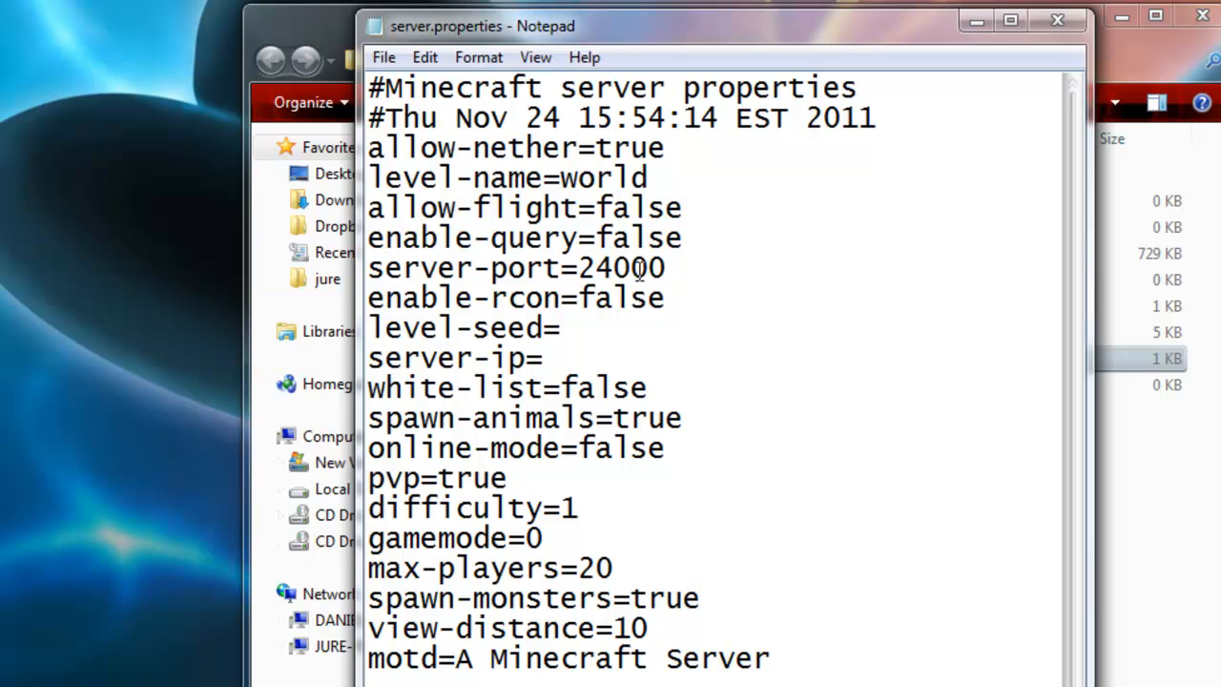
left_click_drag(684, 268, 613, 270)
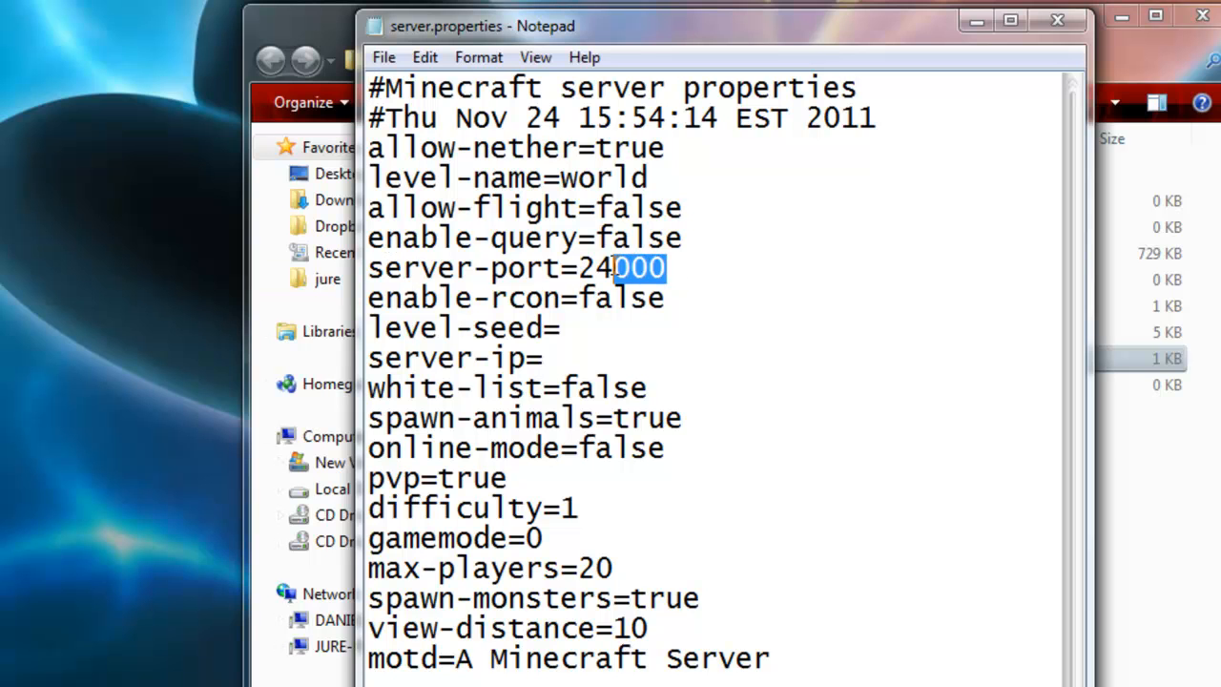
type("500")
left_click(387, 57)
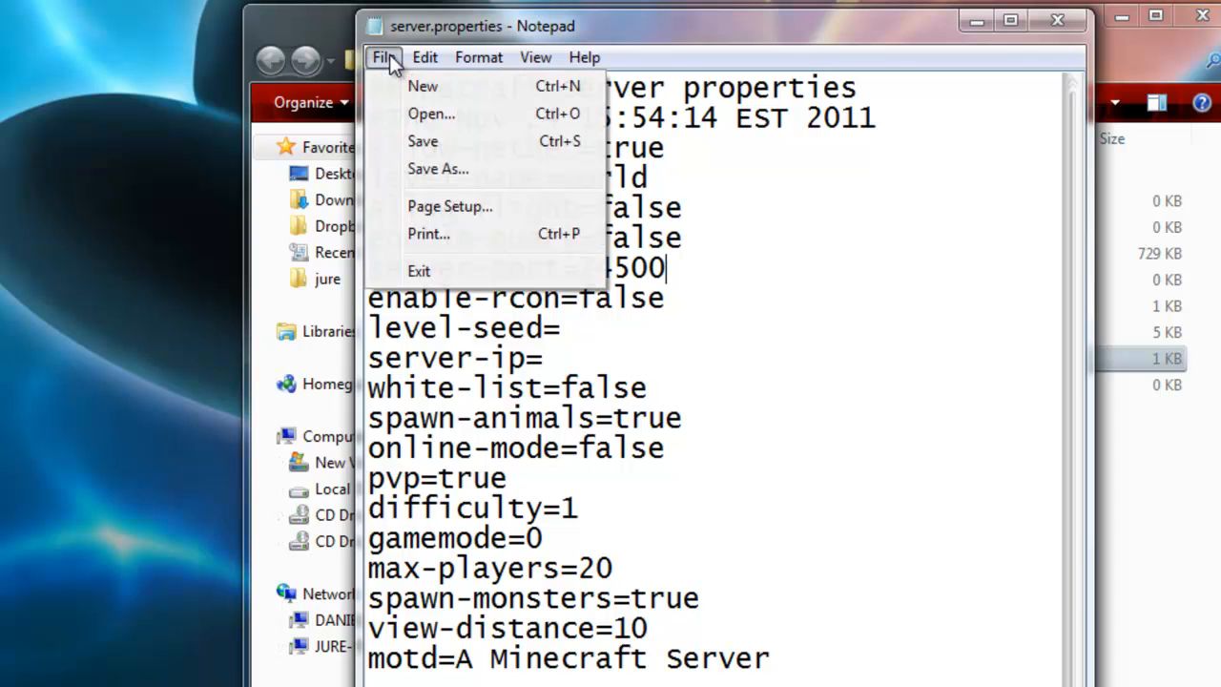
left_click(436, 141)
left_click(1057, 20)
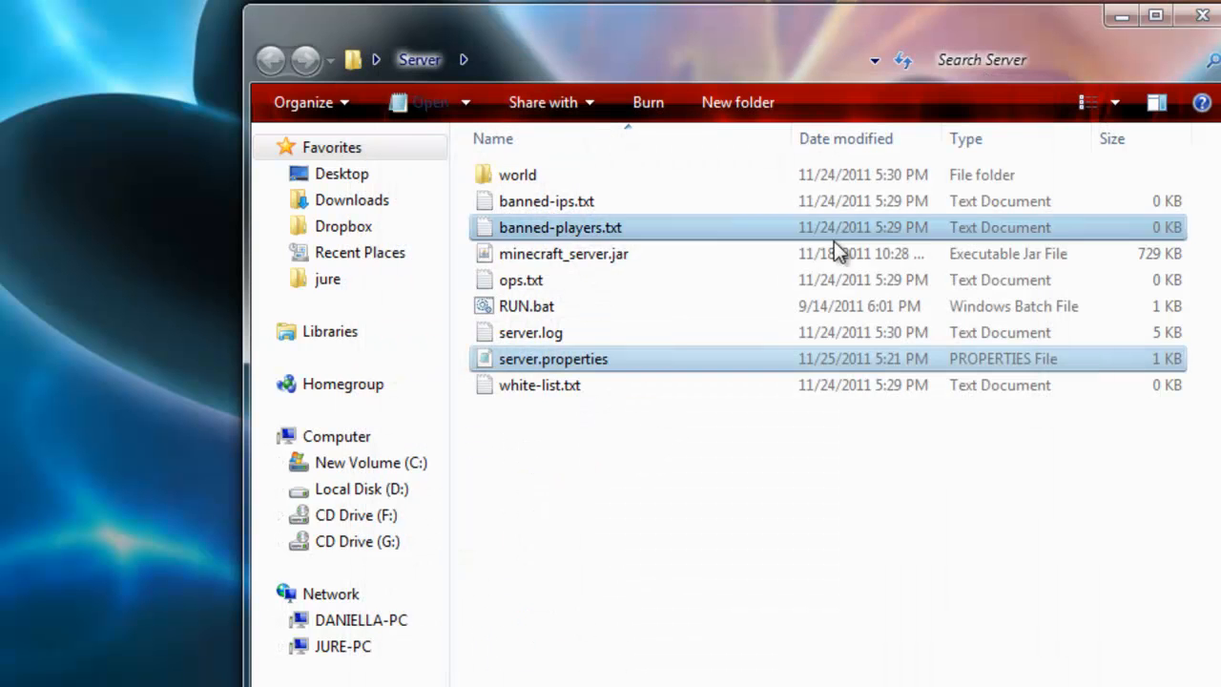
Step: Start minecraft_server.jar from the Server folder and clear away the folder and Command Prompt windows
double_click(600, 257)
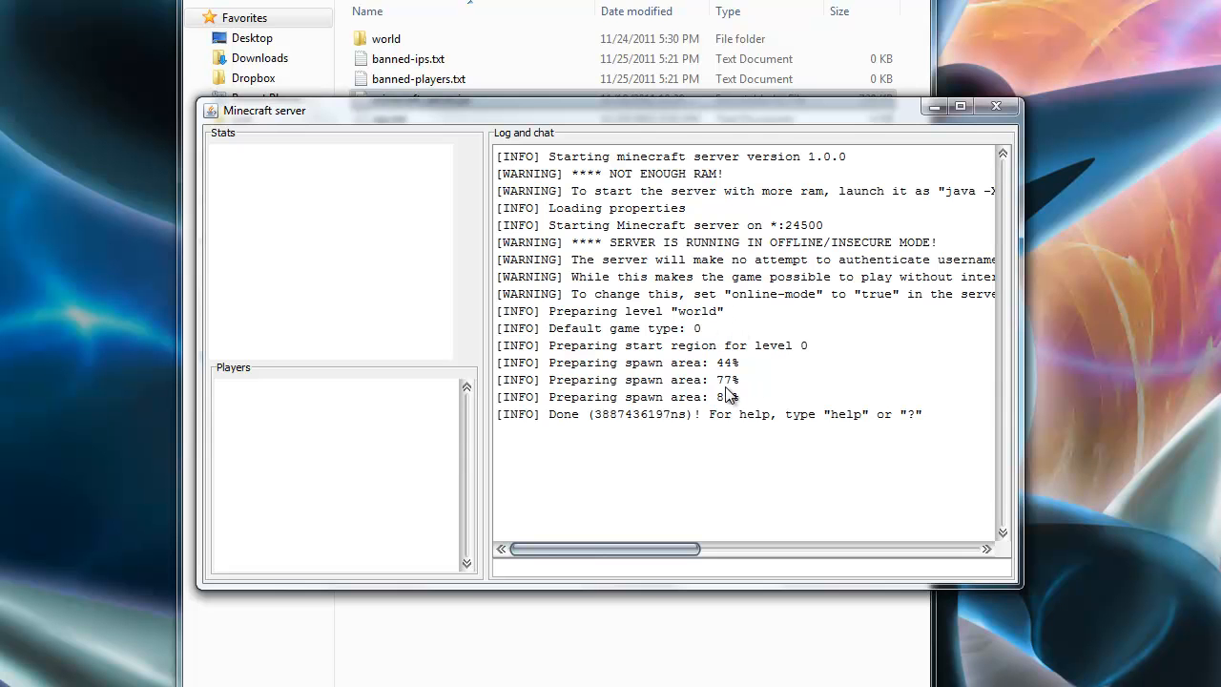
left_click_drag(686, 120, 1030, 156)
left_click_drag(801, 0, 507, 9)
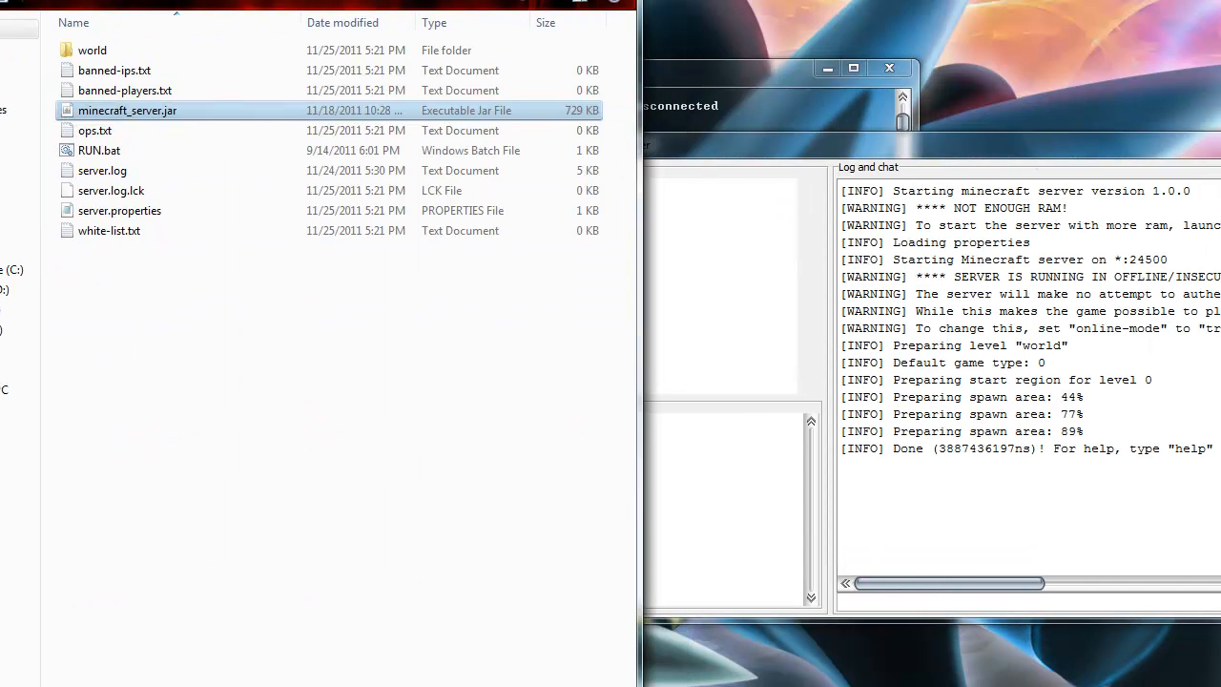
left_click(547, 0)
left_click(889, 69)
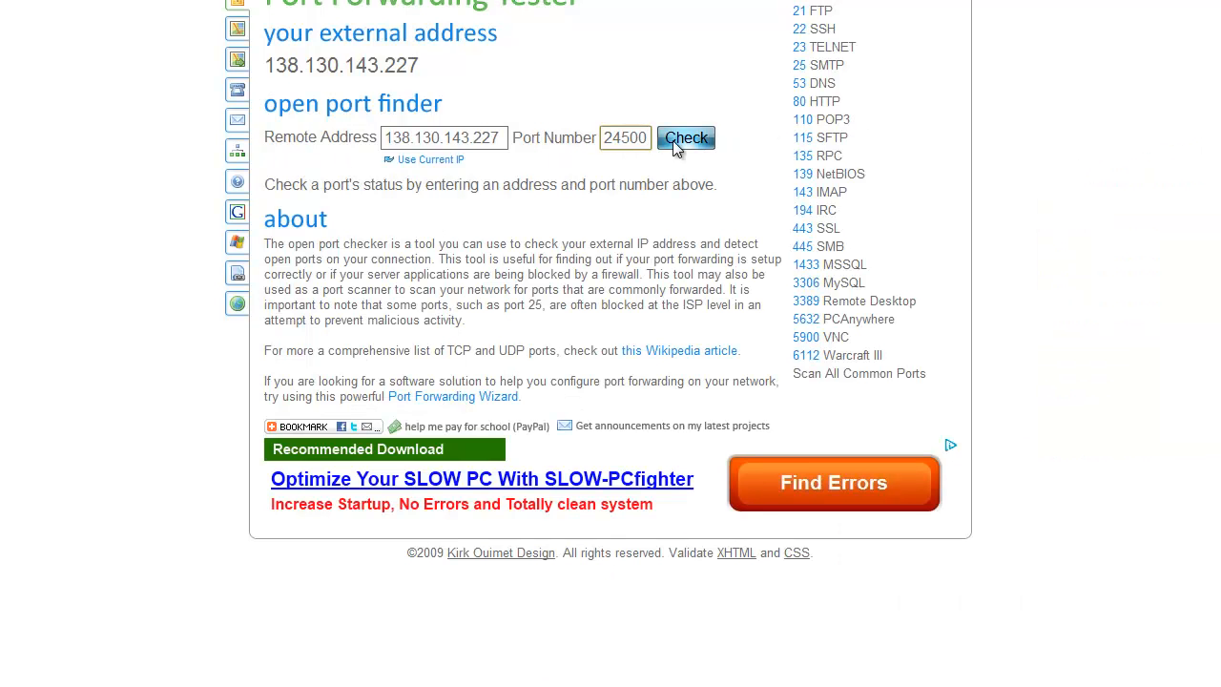
Step: Check port 24500 on the external address with the Port Forwarding Tester and move the browser window toward the middle of the desktop
left_click(678, 143)
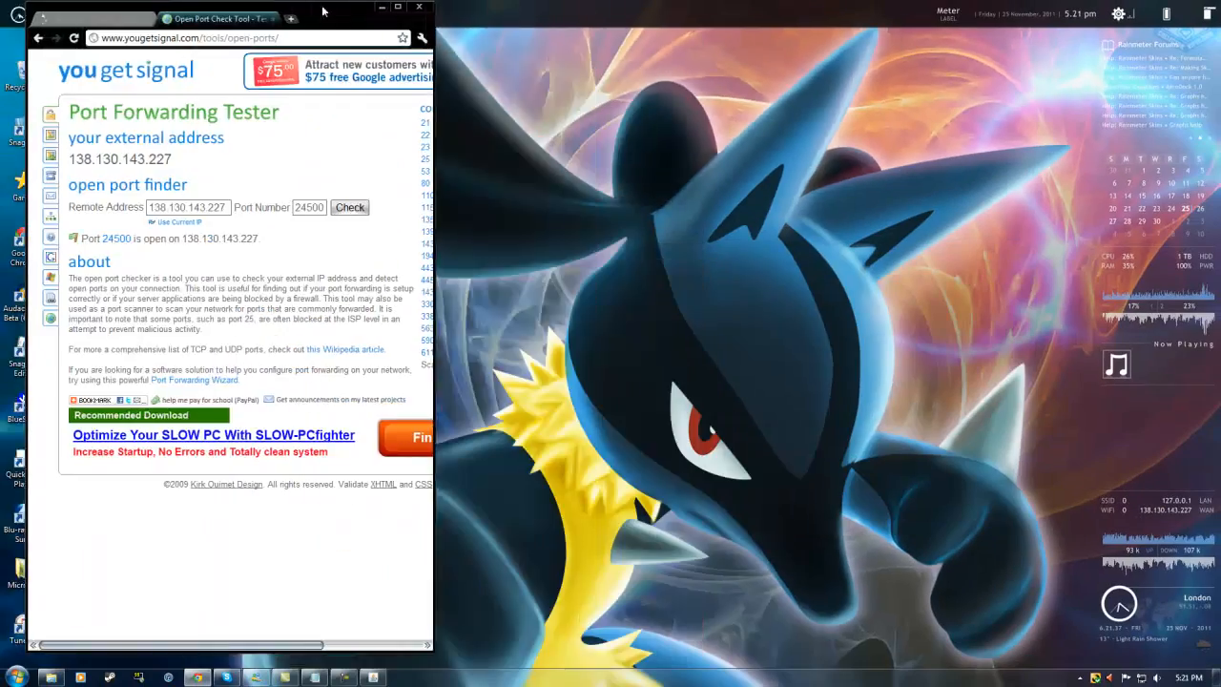
left_click_drag(303, 38, 725, 38)
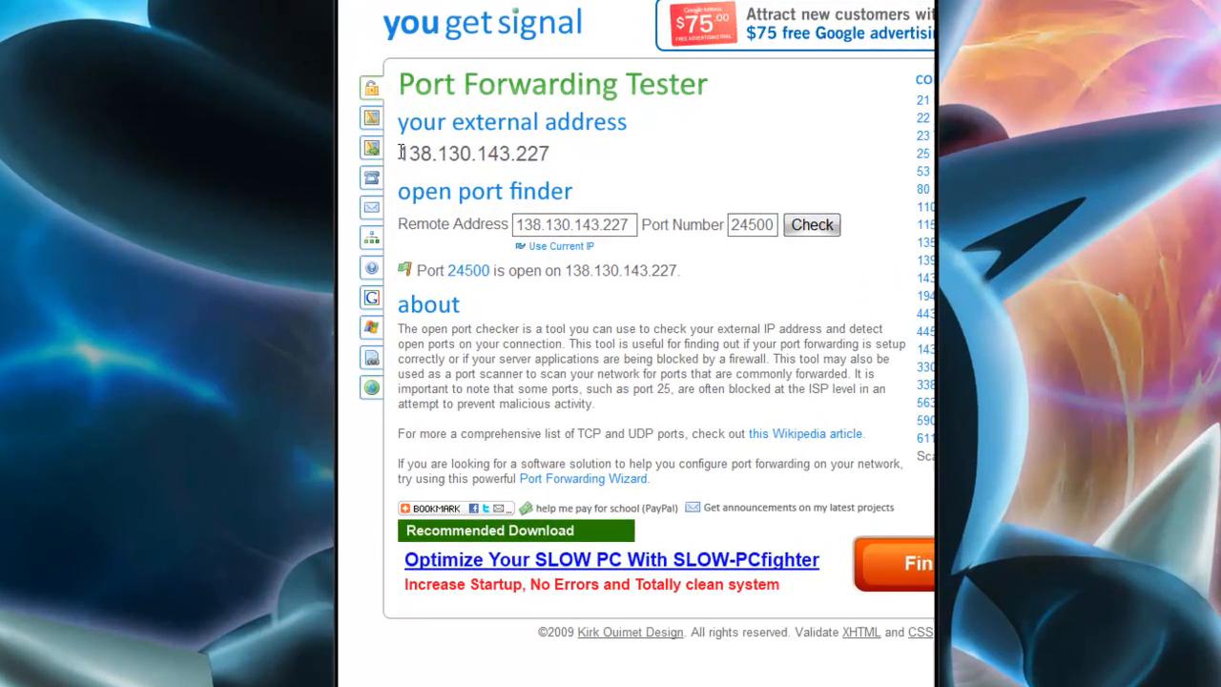
Step: Examine the external IP address and the port number that together form the server address
left_click_drag(454, 177, 571, 170)
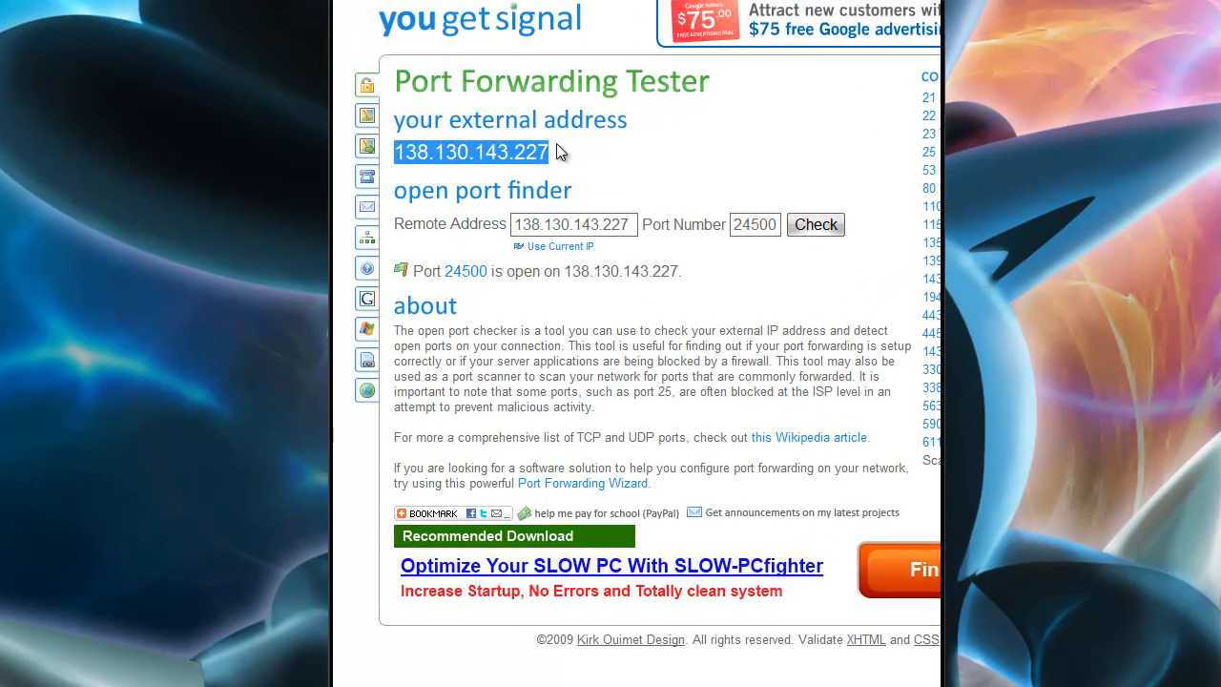
left_click_drag(397, 152, 549, 149)
left_click(592, 164)
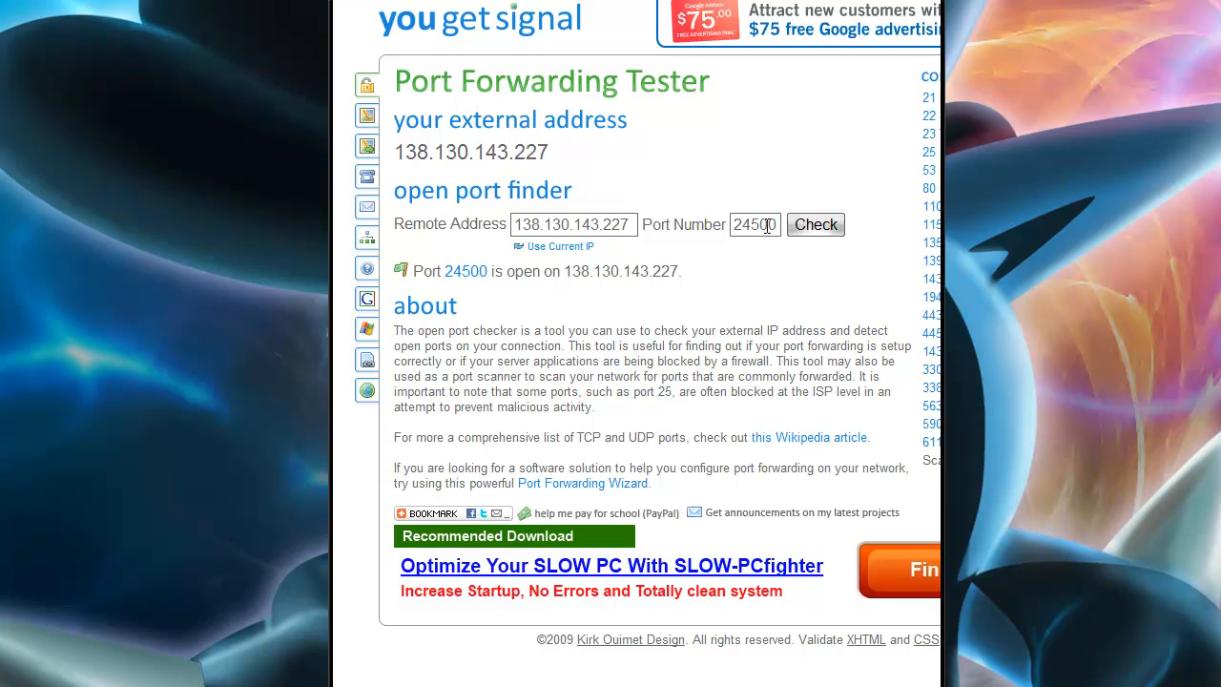
left_click_drag(776, 226, 718, 224)
left_click(737, 249)
left_click_drag(554, 155, 638, 187)
left_click(565, 164)
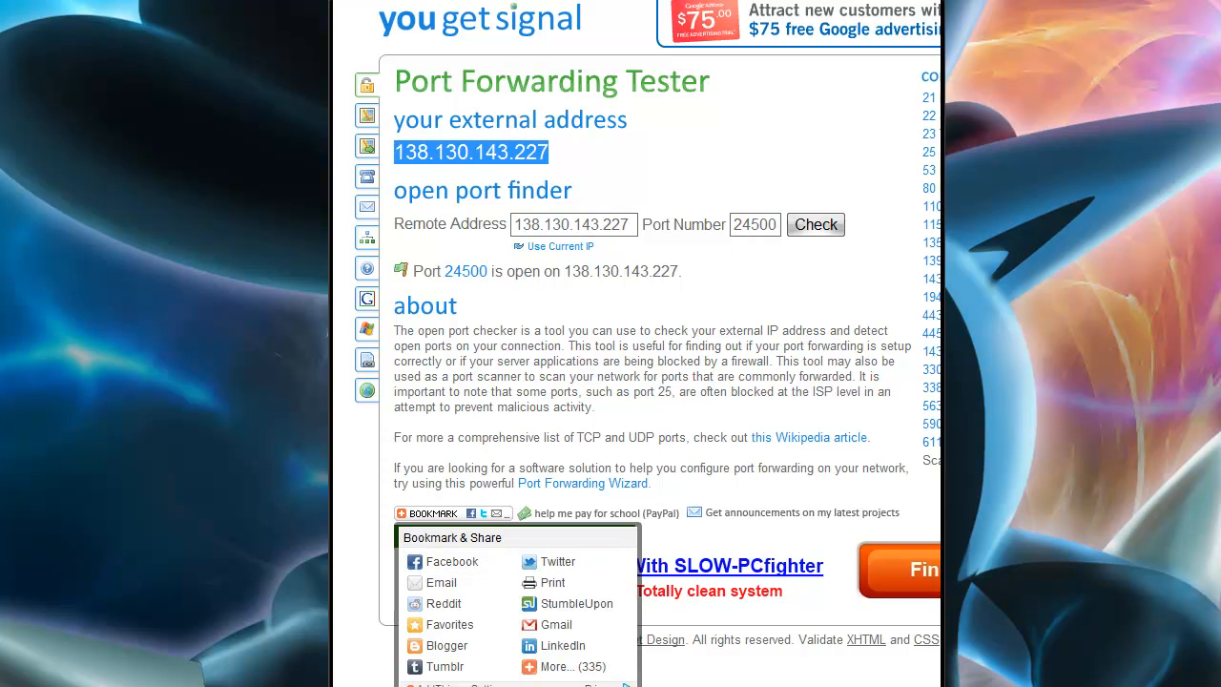
Step: Launch Minecraft, enter the game with the prefilled username and open the multiplayer server list
left_click(66, 474)
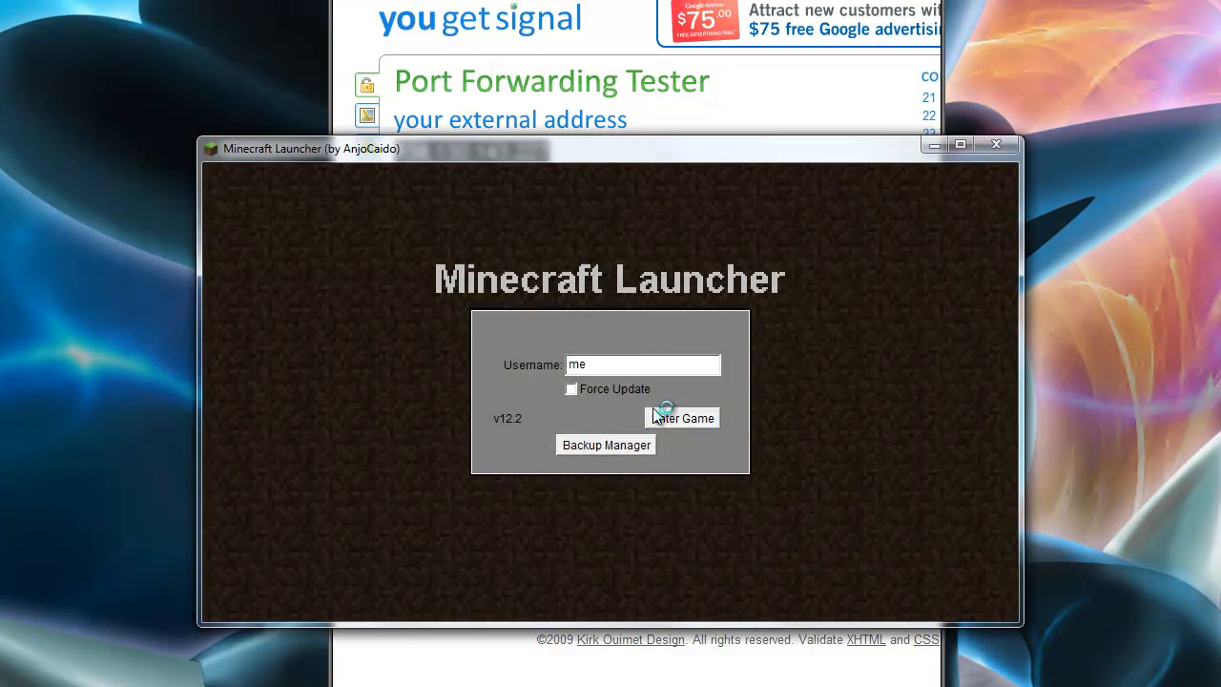
left_click(656, 416)
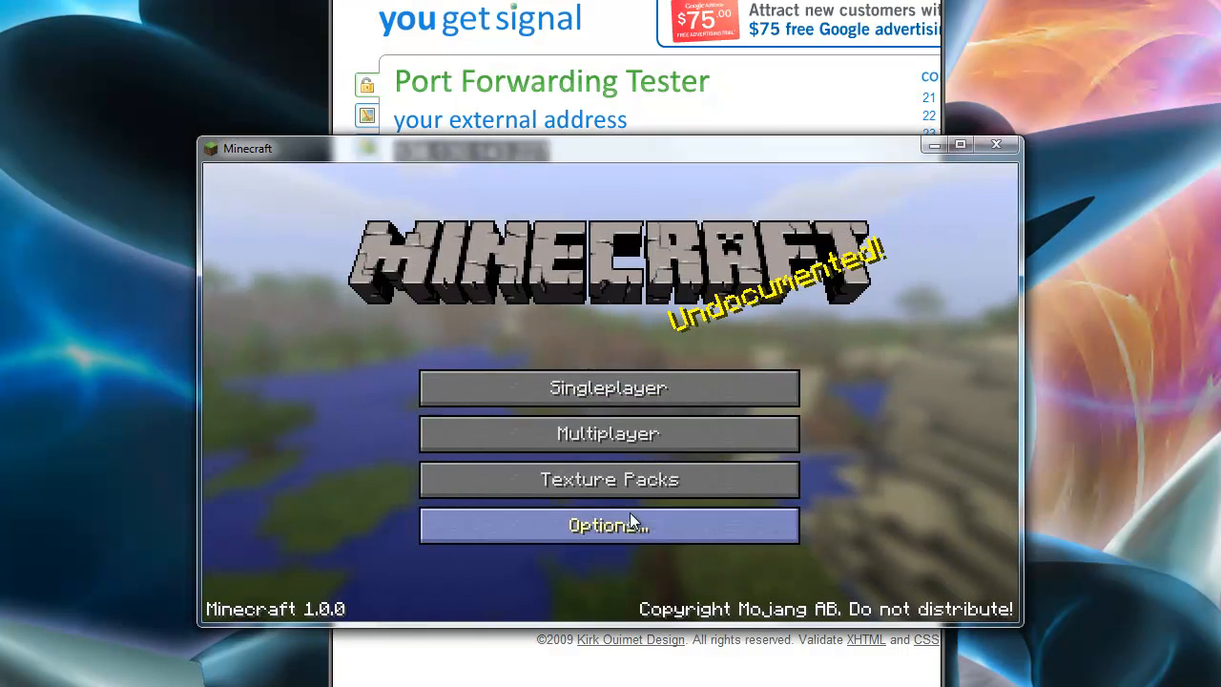
left_click(639, 439)
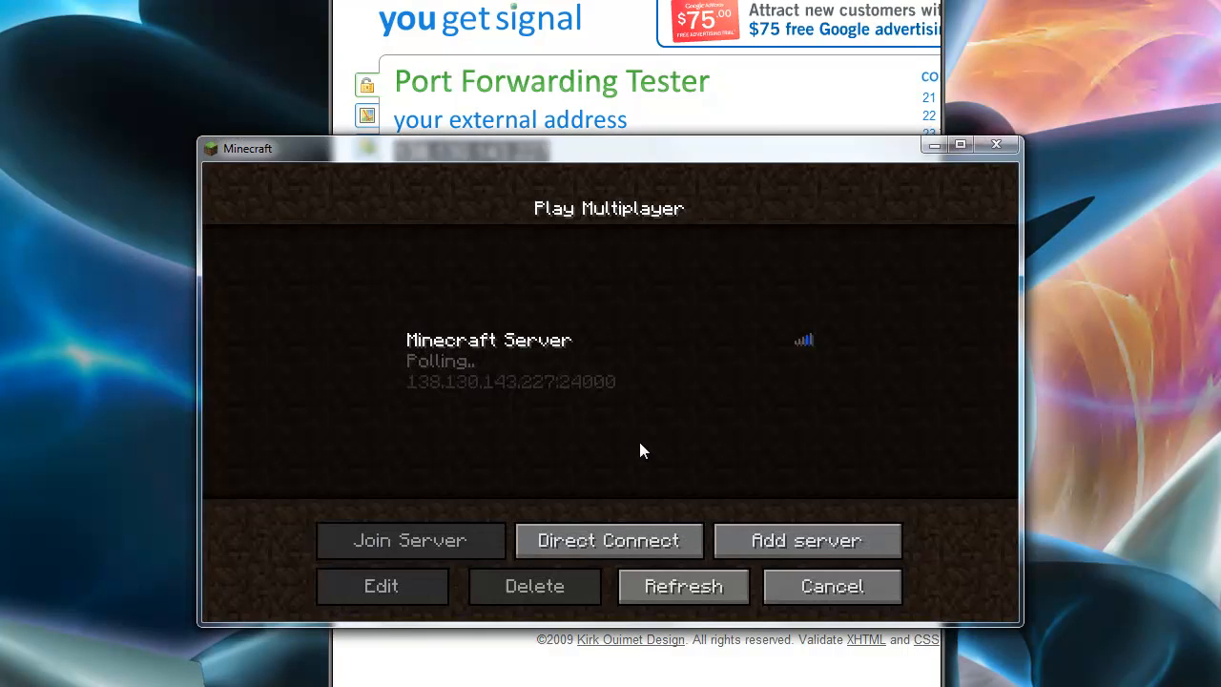
Step: Add a multiplayer server with the address 138.130.143.227:24500, keeping the default name "Minecraft Server"
left_click(541, 368)
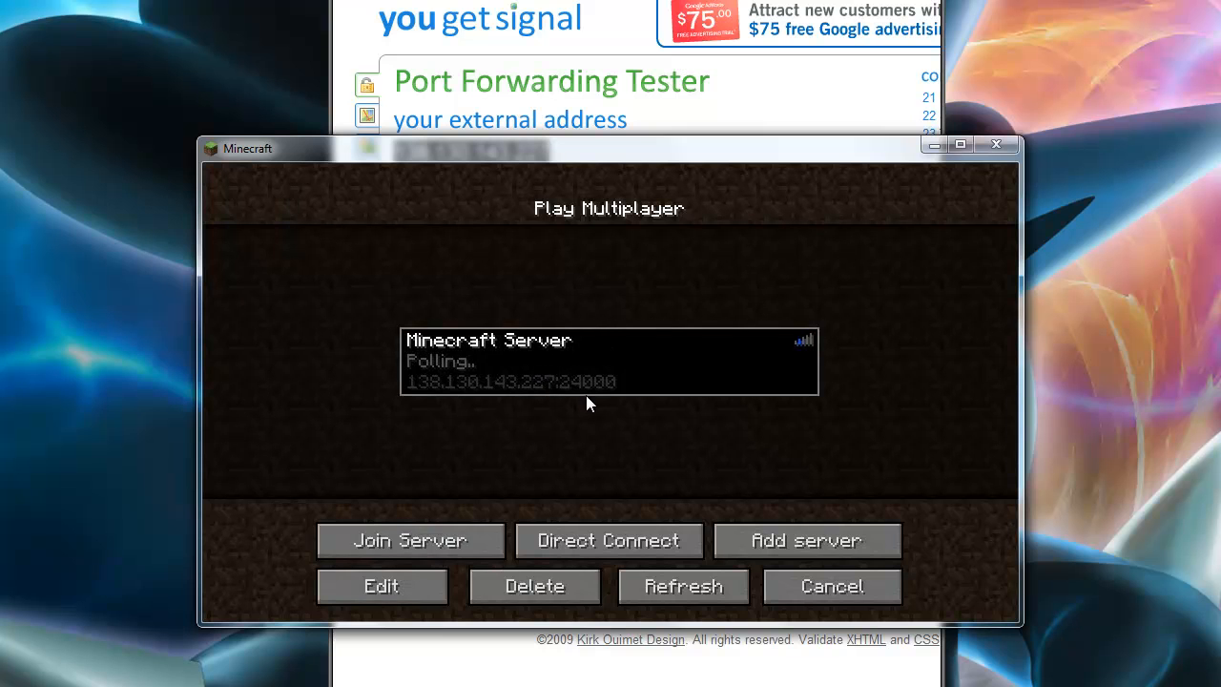
left_click(802, 541)
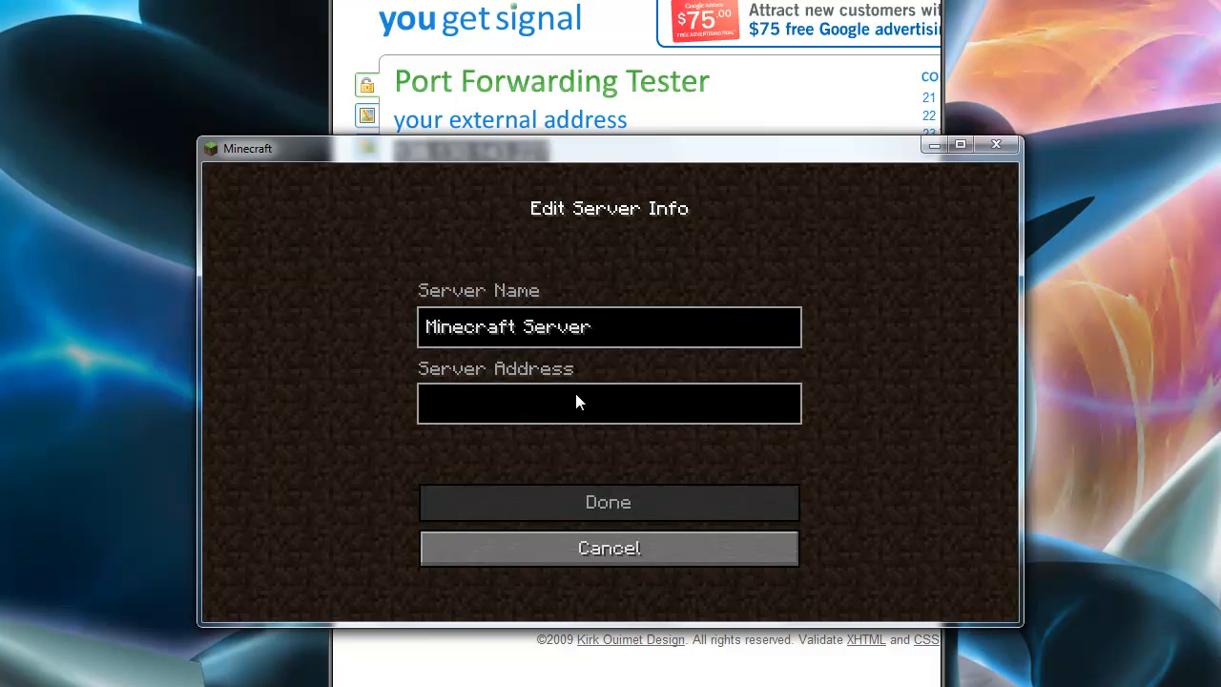
type("138.")
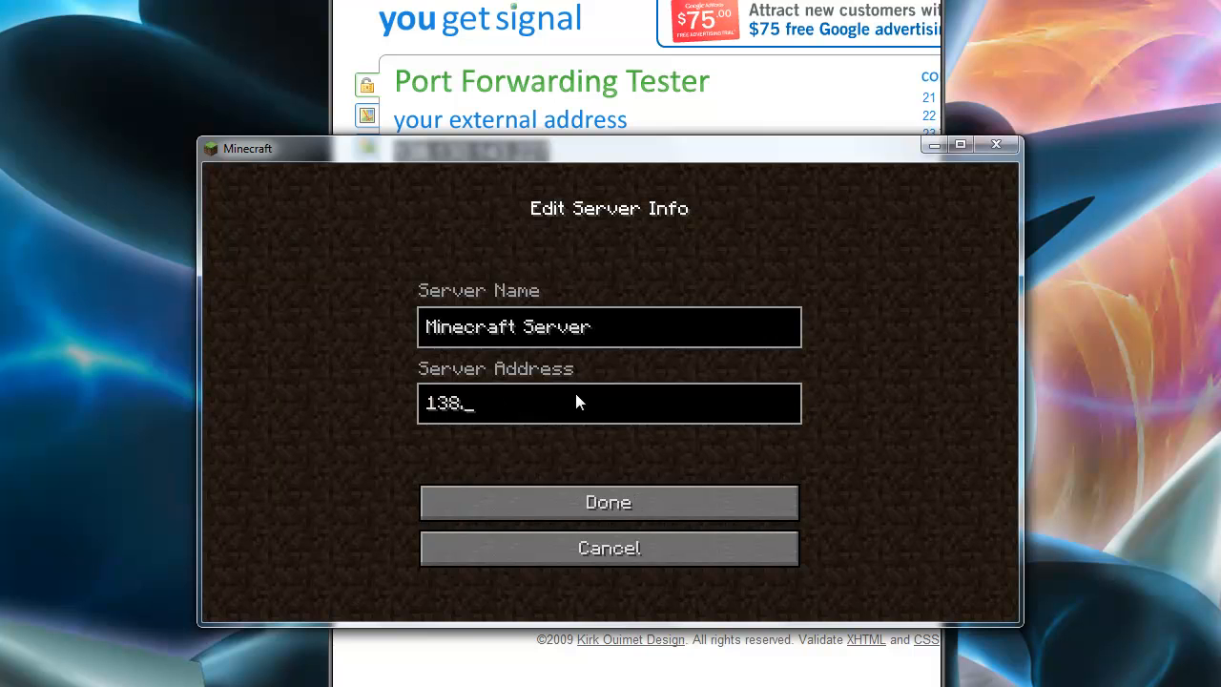
type("130.143.227:")
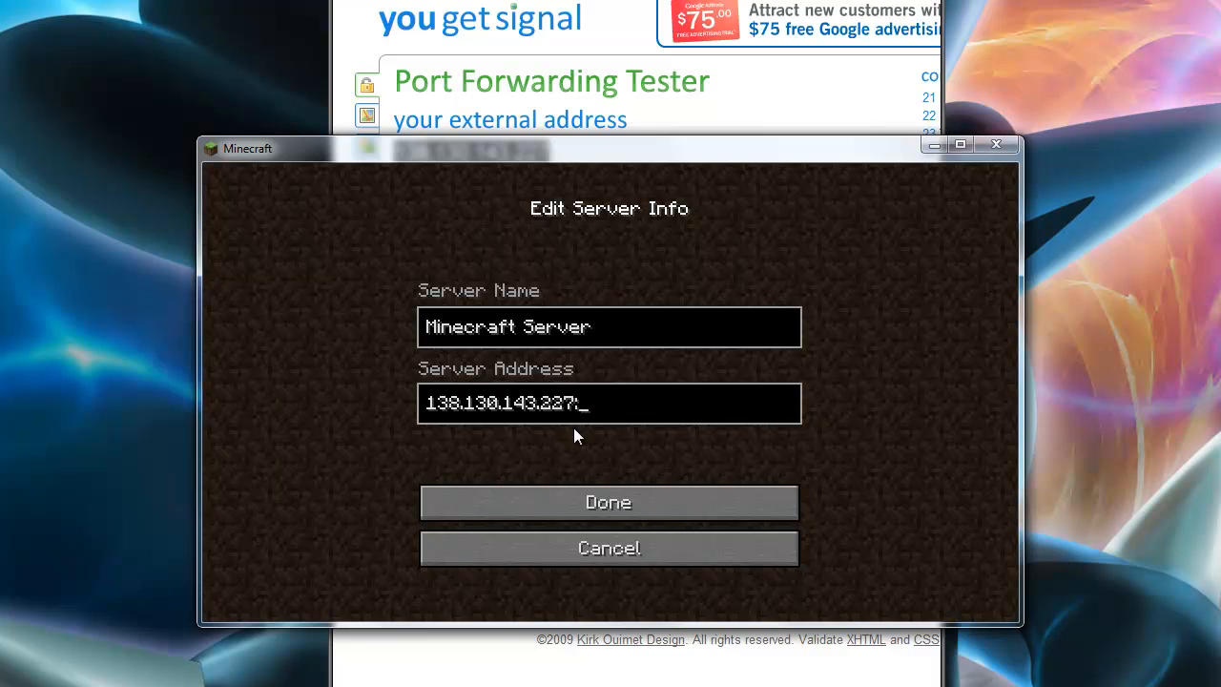
type("24500")
left_click(617, 498)
Step: Join the Minecraft server on port 24500 to test playing on it, and close the game
left_click(539, 408)
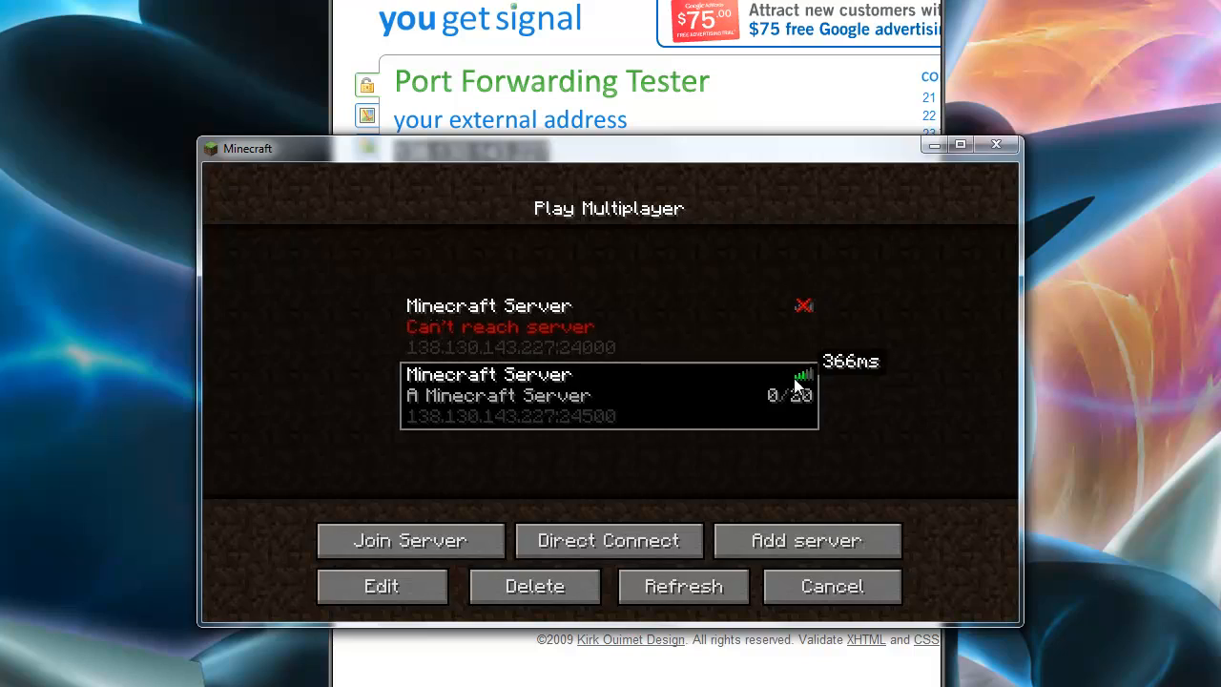
left_click(486, 534)
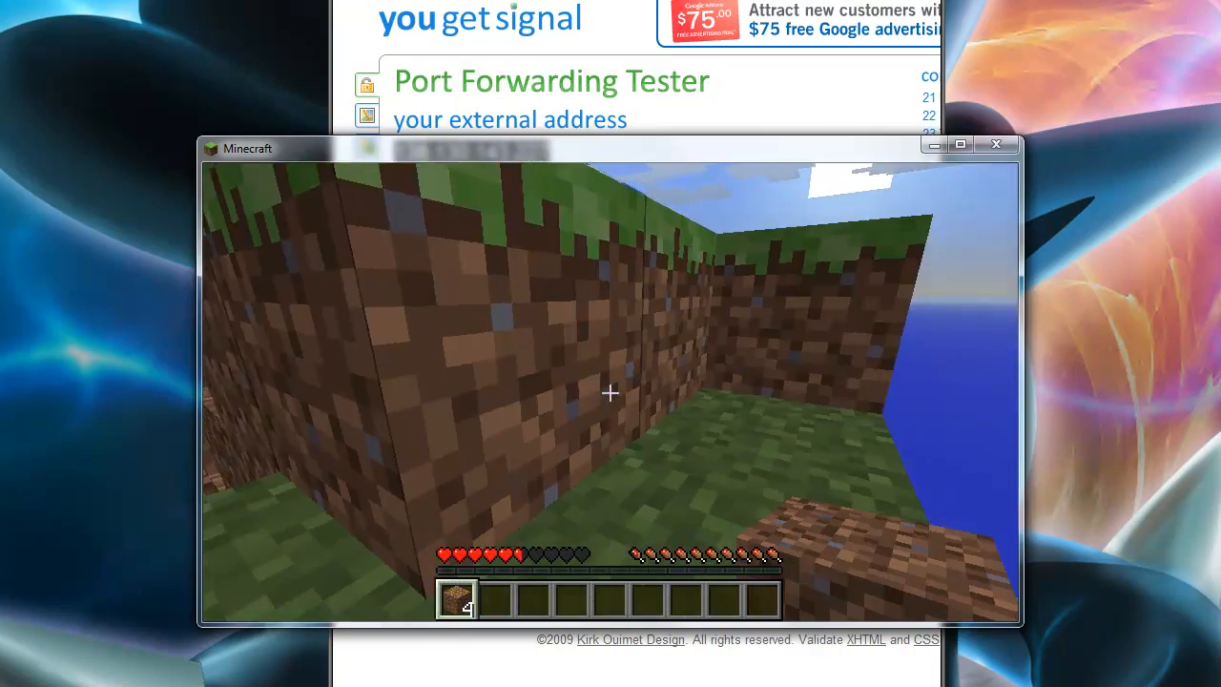
left_click(611, 393)
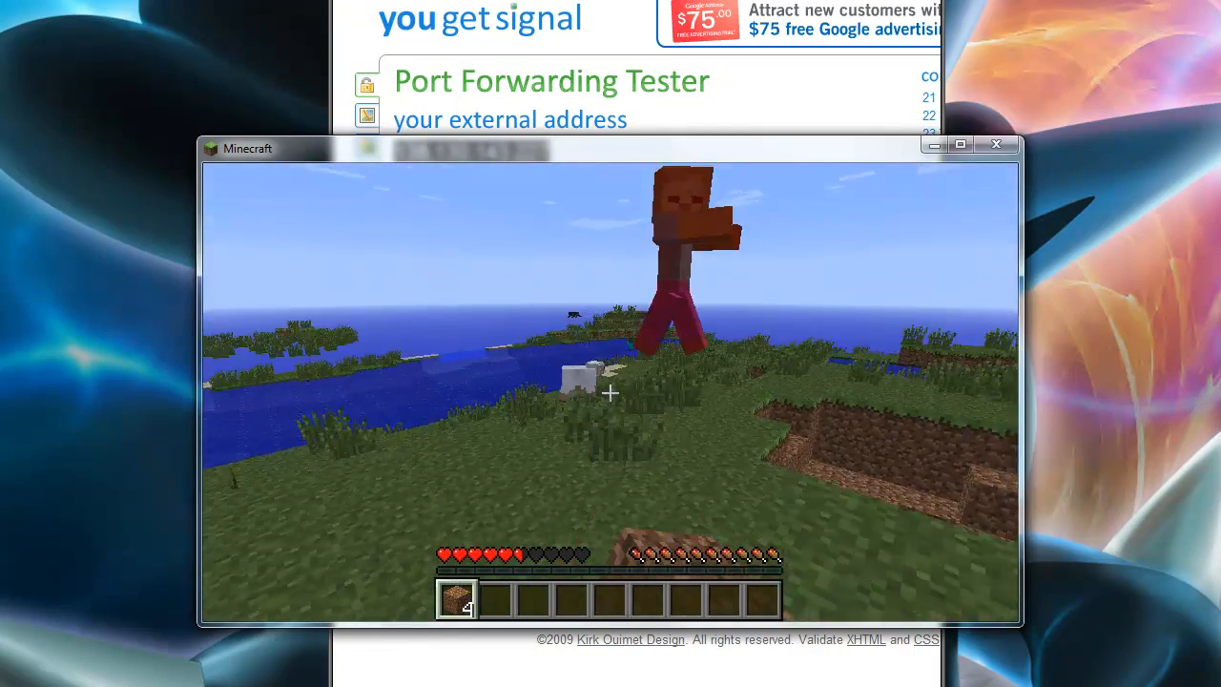
left_click(611, 393)
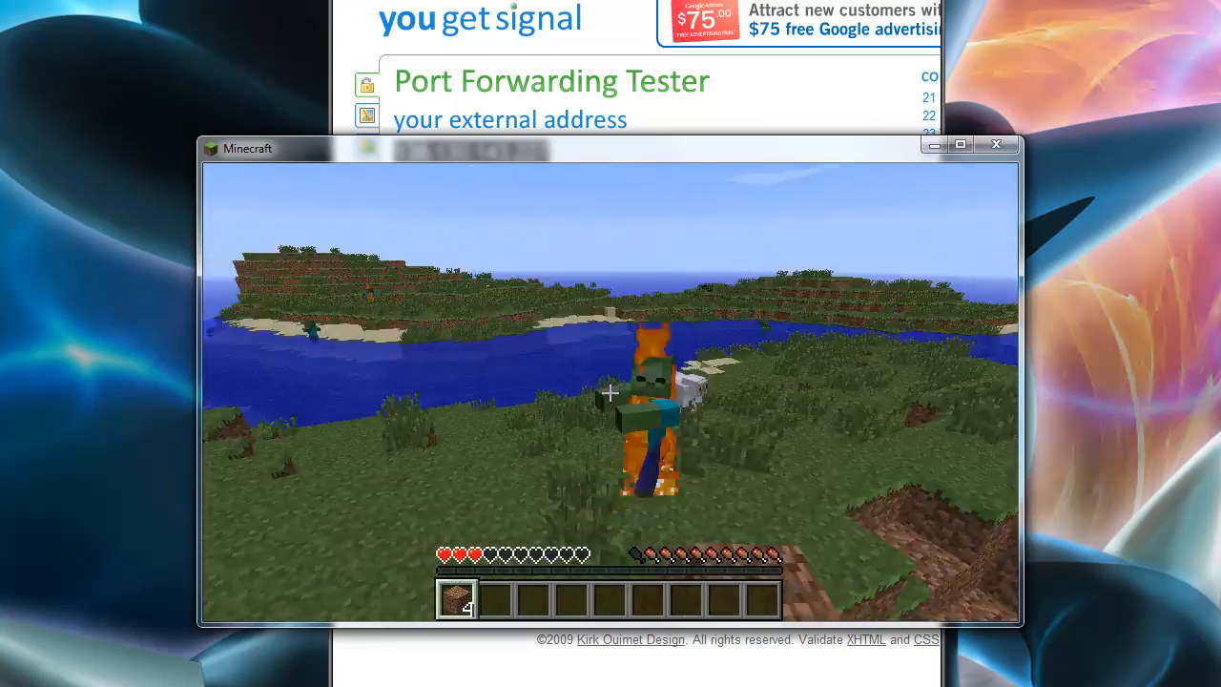
left_click(611, 394)
left_click(611, 393)
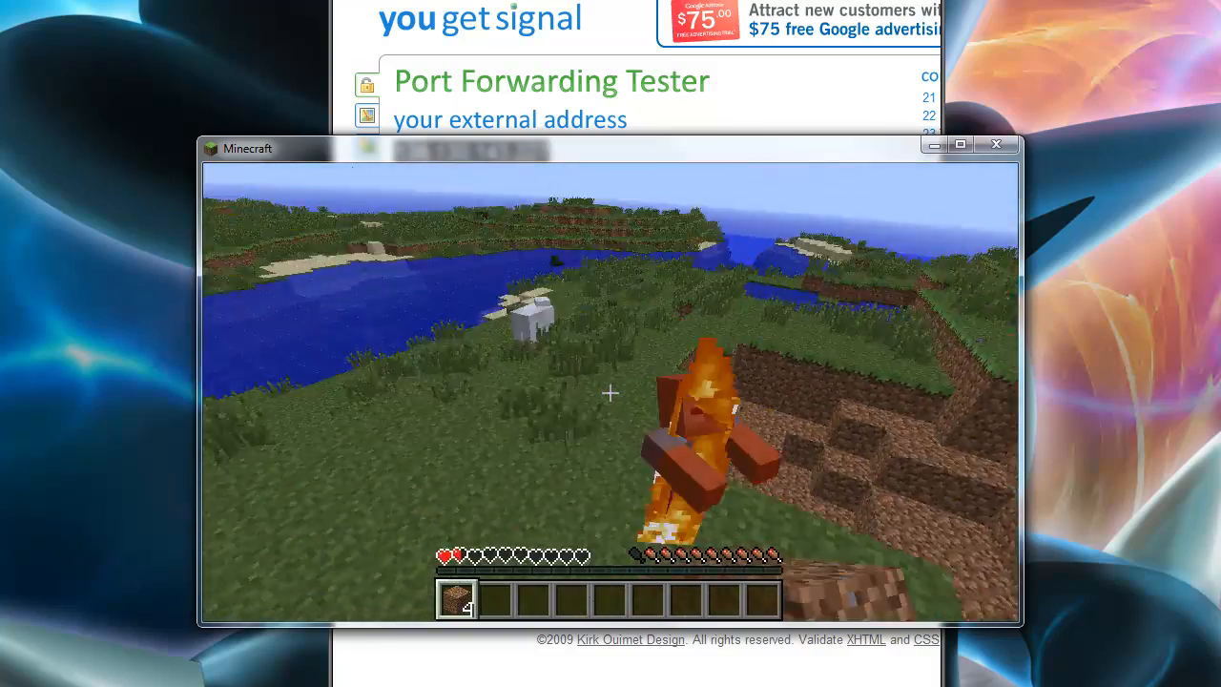
left_click(611, 393)
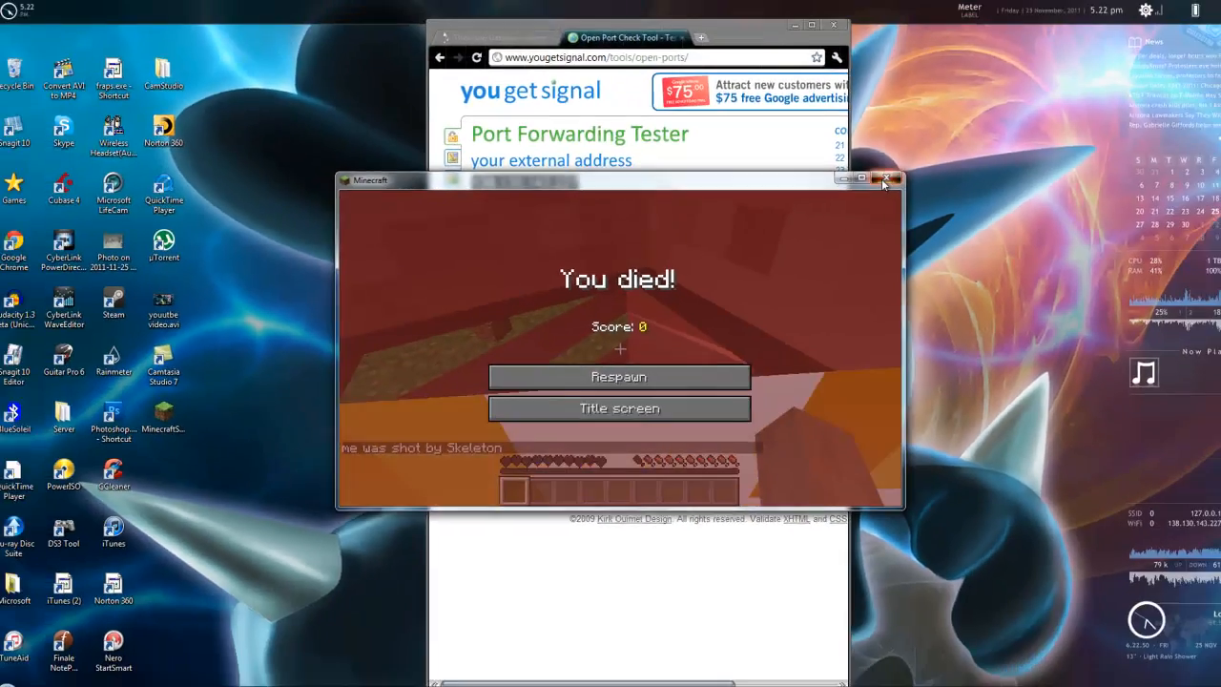
left_click(993, 146)
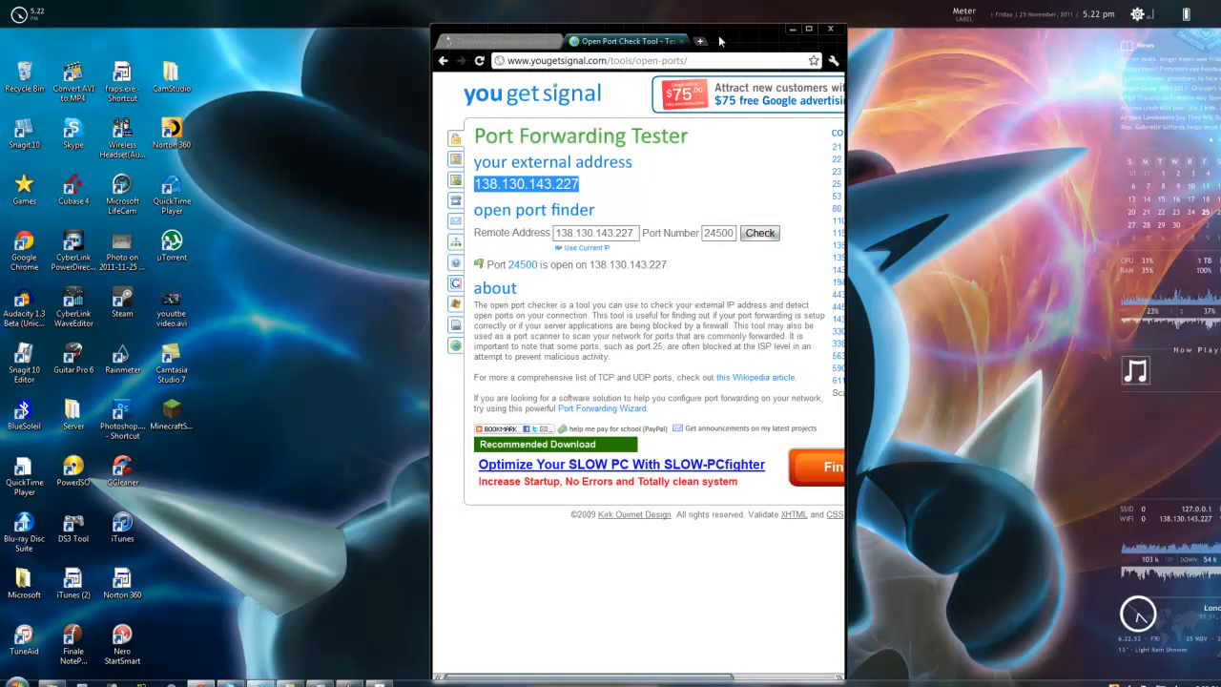
Step: Review the external IP address in the port tester and return to the router's Game & Application Sharing page
left_click_drag(738, 35, 518, 19)
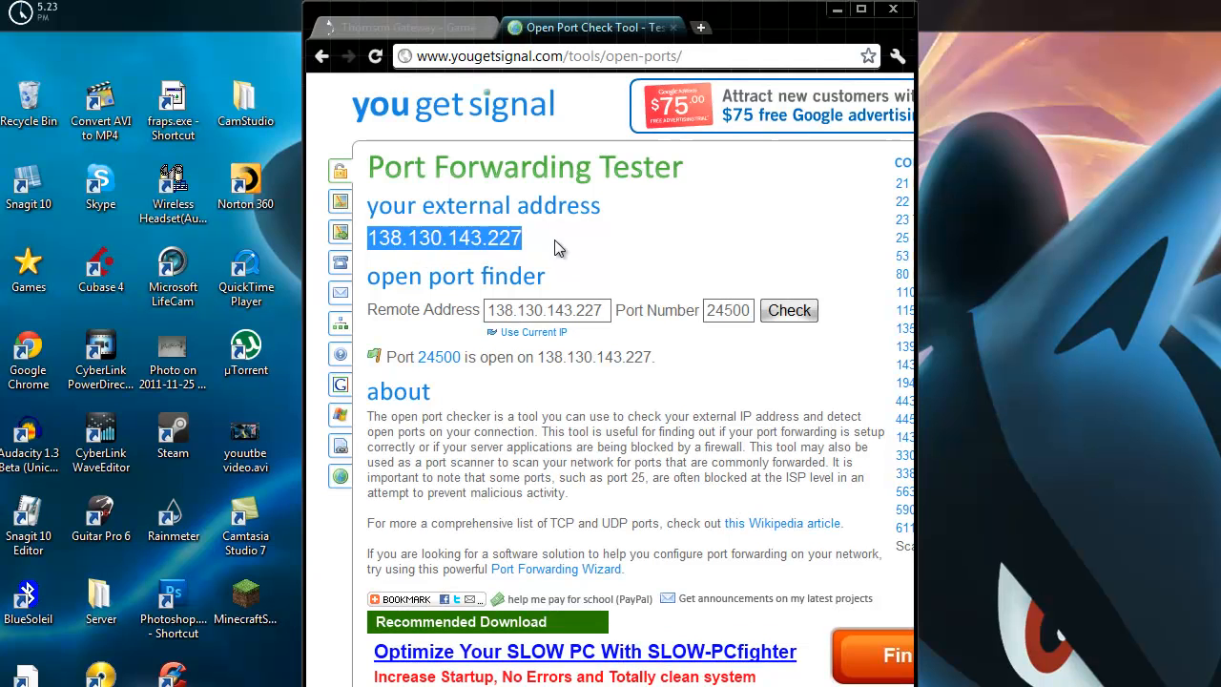
left_click_drag(535, 240, 374, 236)
left_click(372, 238)
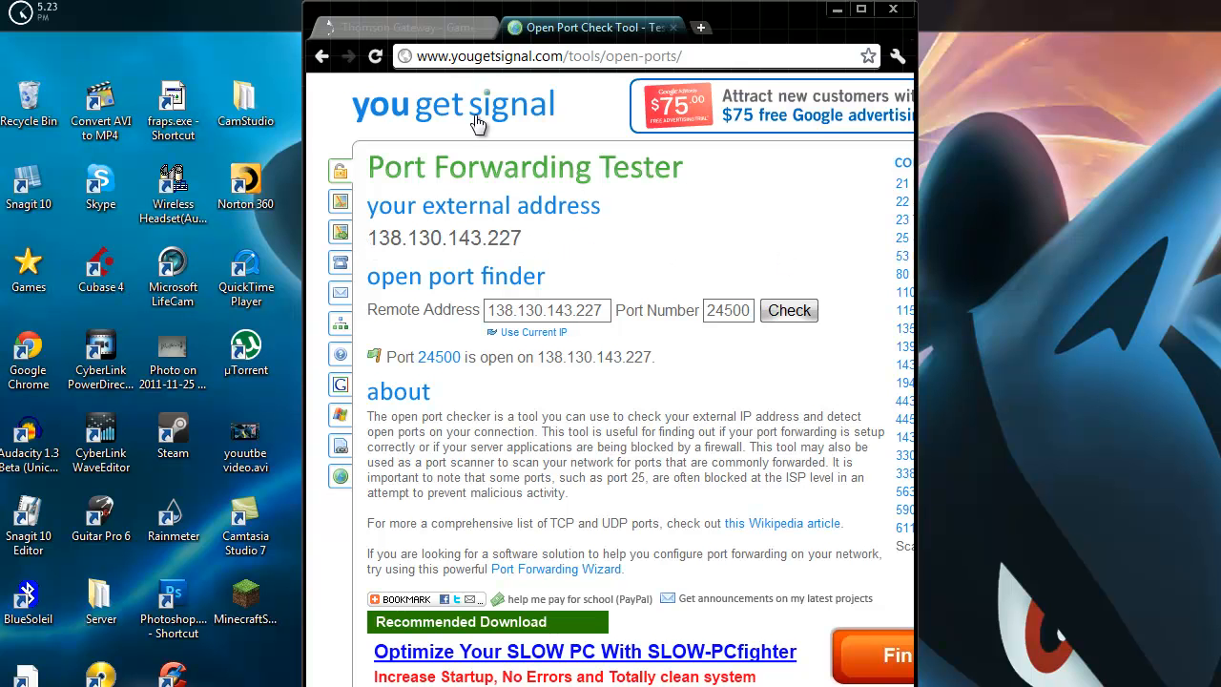
left_click(435, 19)
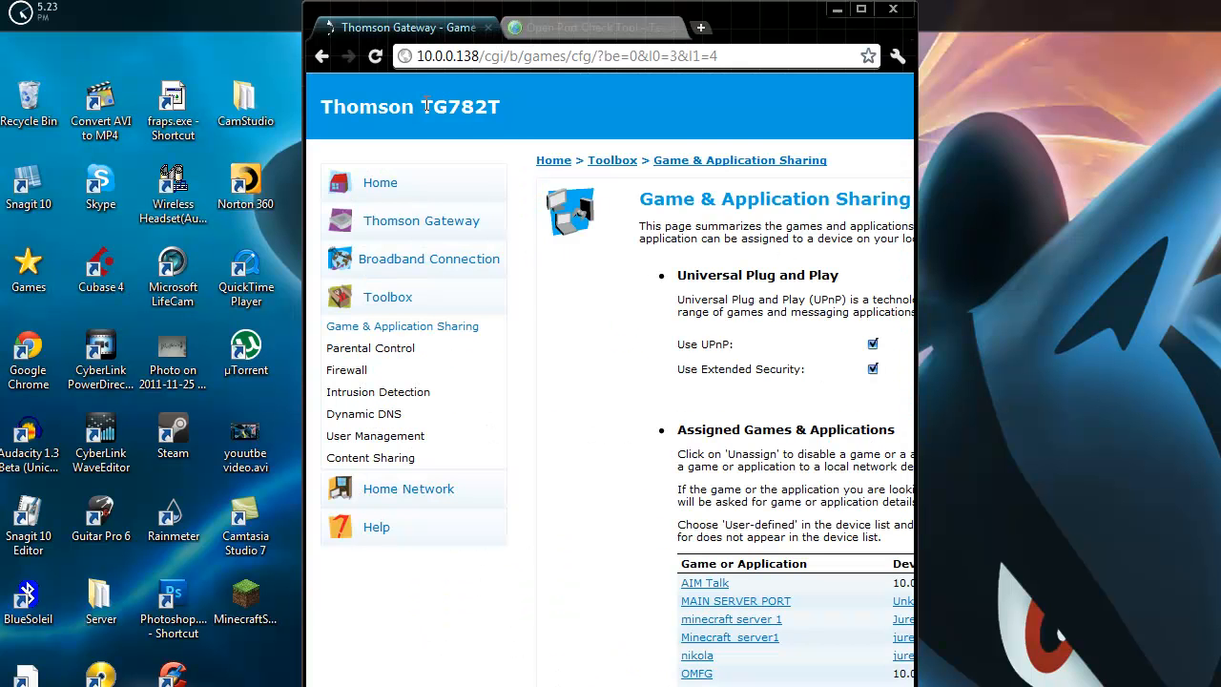